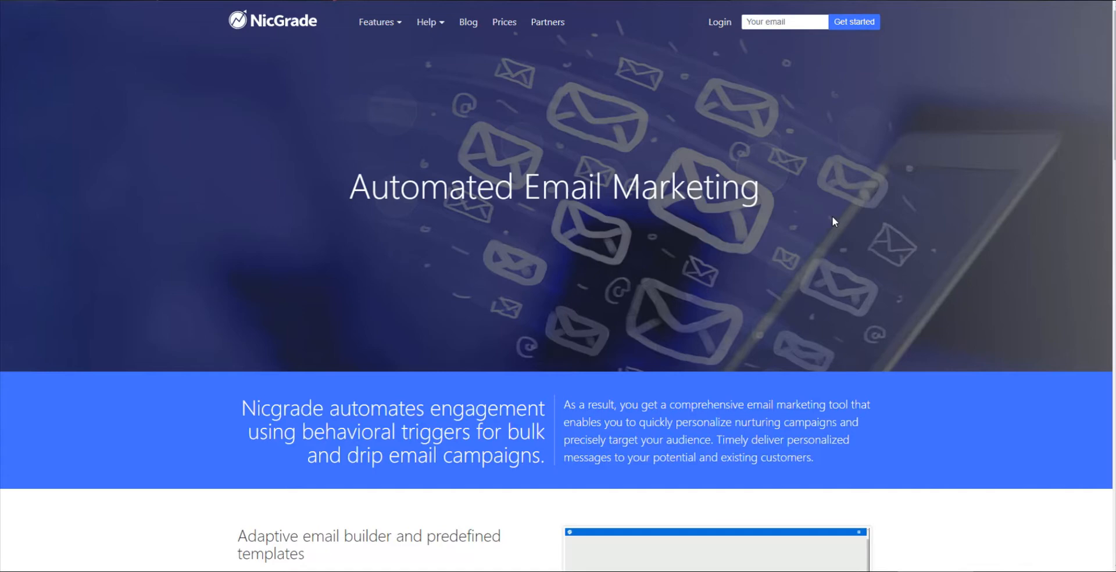
- Scroll down the NicGrade homepage to review its Automated Email Marketing features
scroll(834, 219, down, 2)
scroll(864, 229, down, 3)
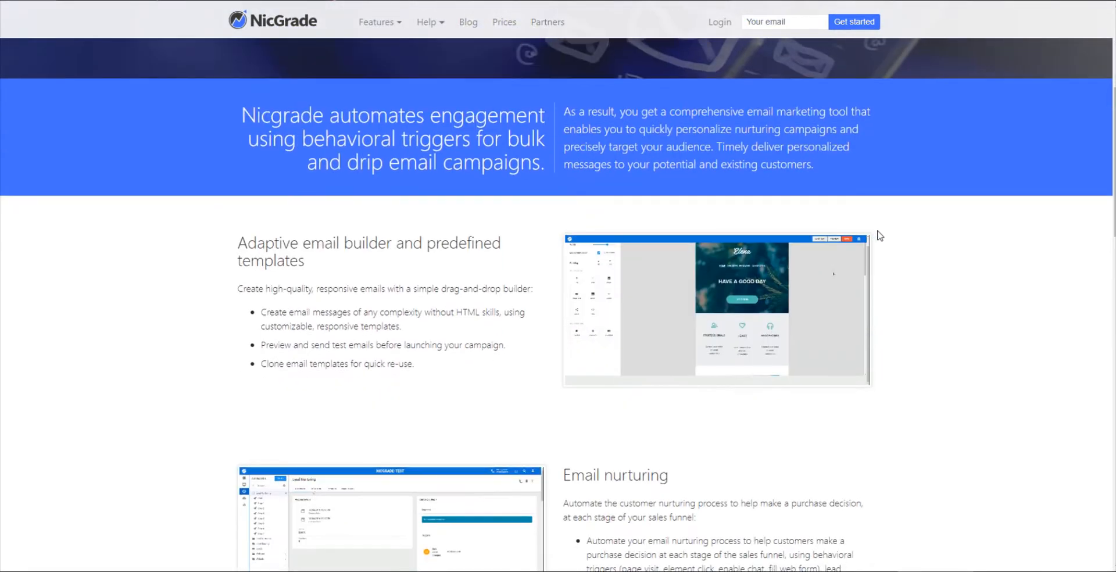
scroll(916, 249, down, 2)
scroll(918, 250, down, 2)
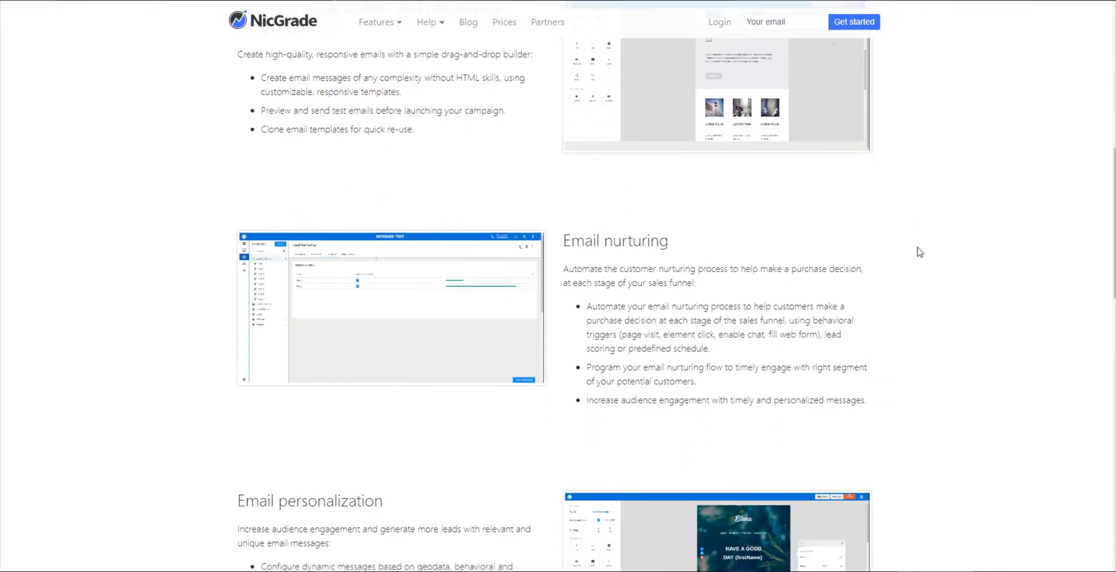
scroll(919, 251, down, 14)
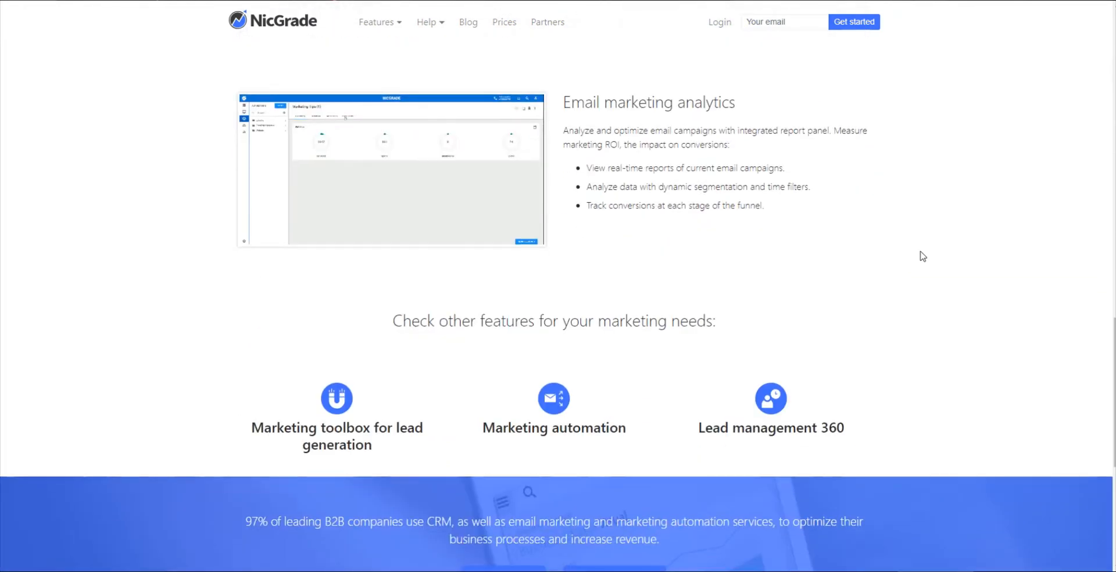
scroll(922, 254, down, 2)
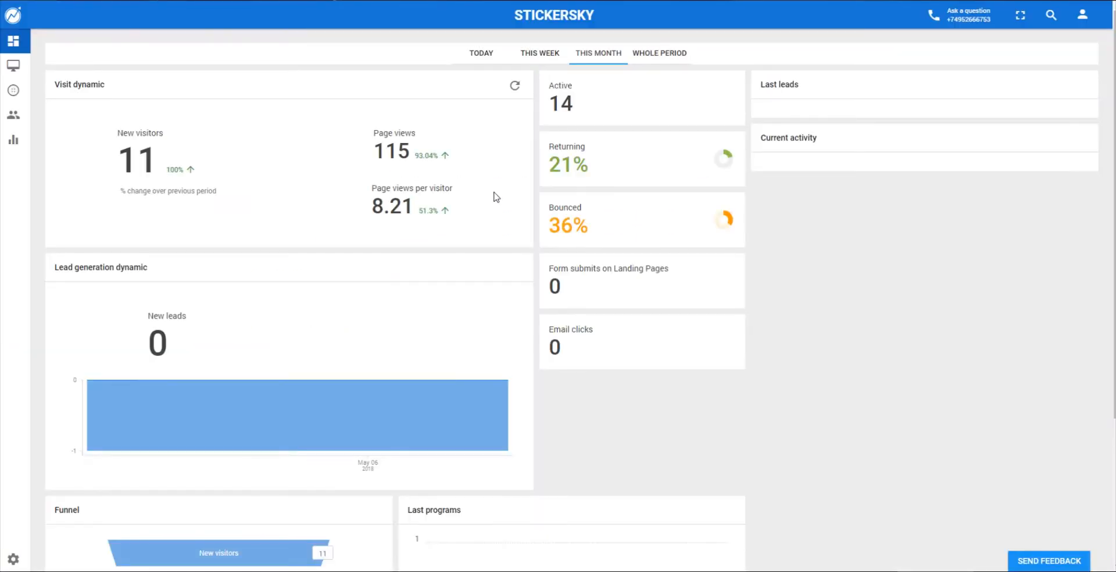
- Start a new email in Design Studio named 'Greetings'
click(14, 67)
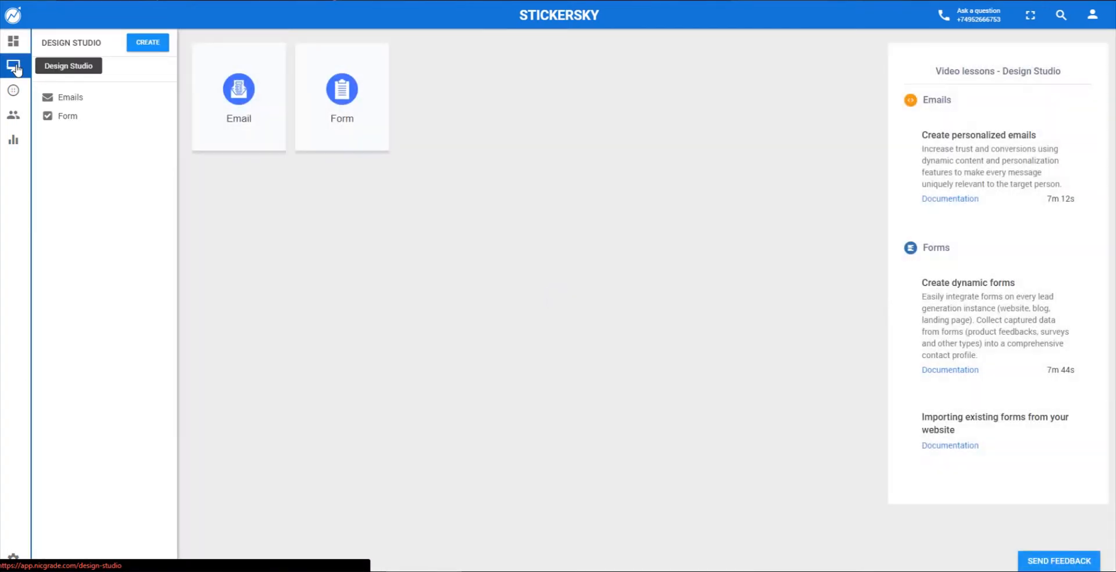
click(251, 100)
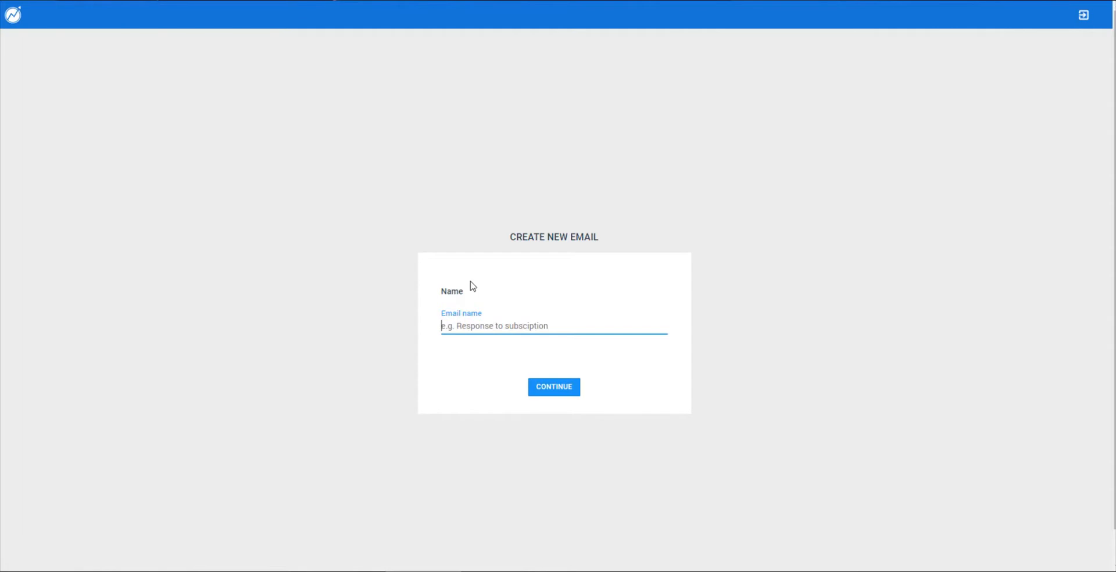
text(Greetings)
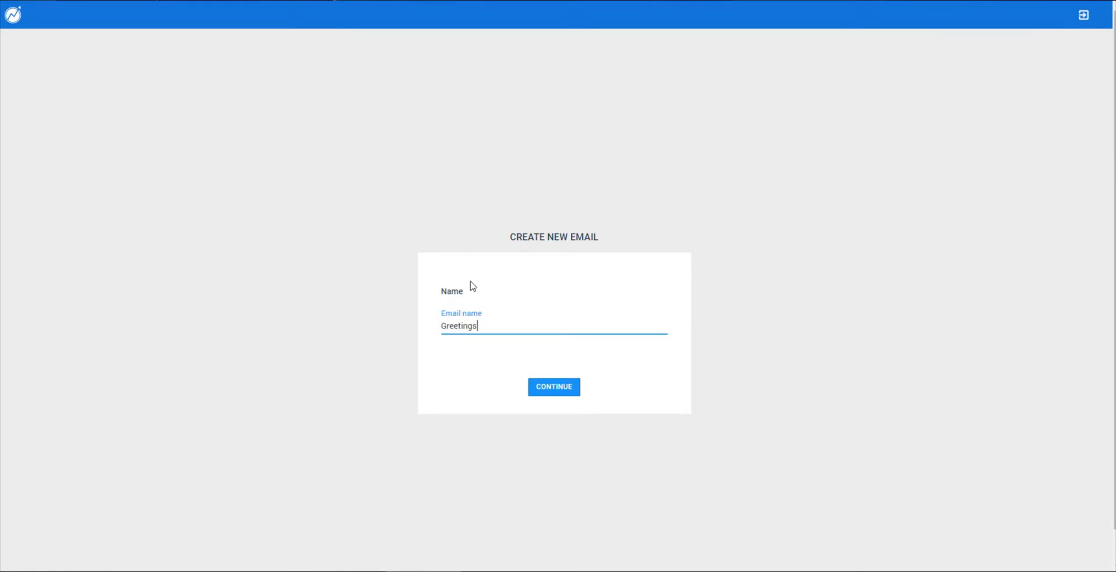
key(Return)
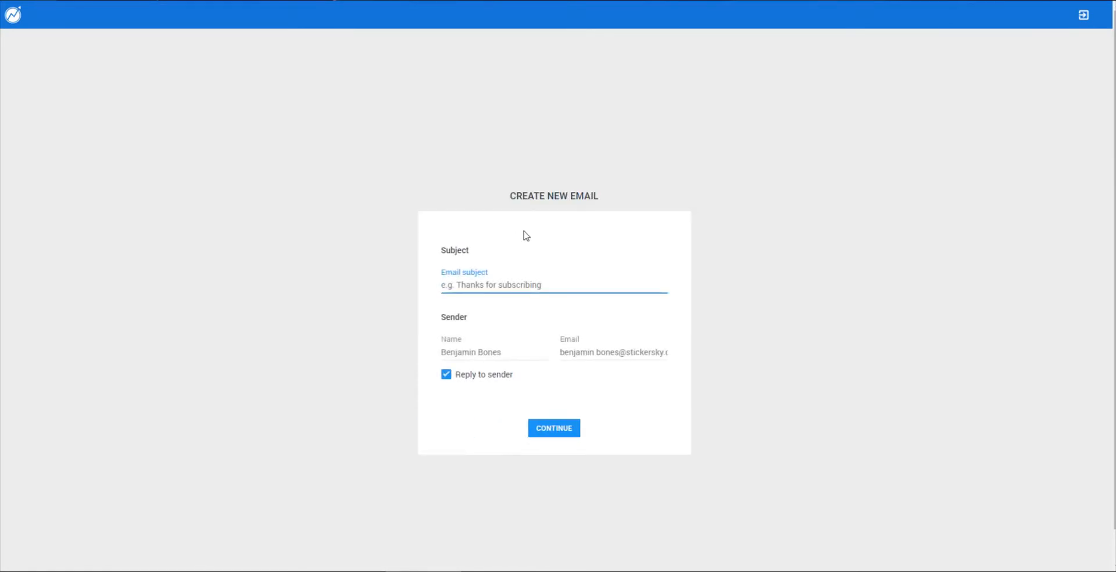
- Set the subject to 'Thank you' and fill in the sender's name and e-mail address
text(Thank you)
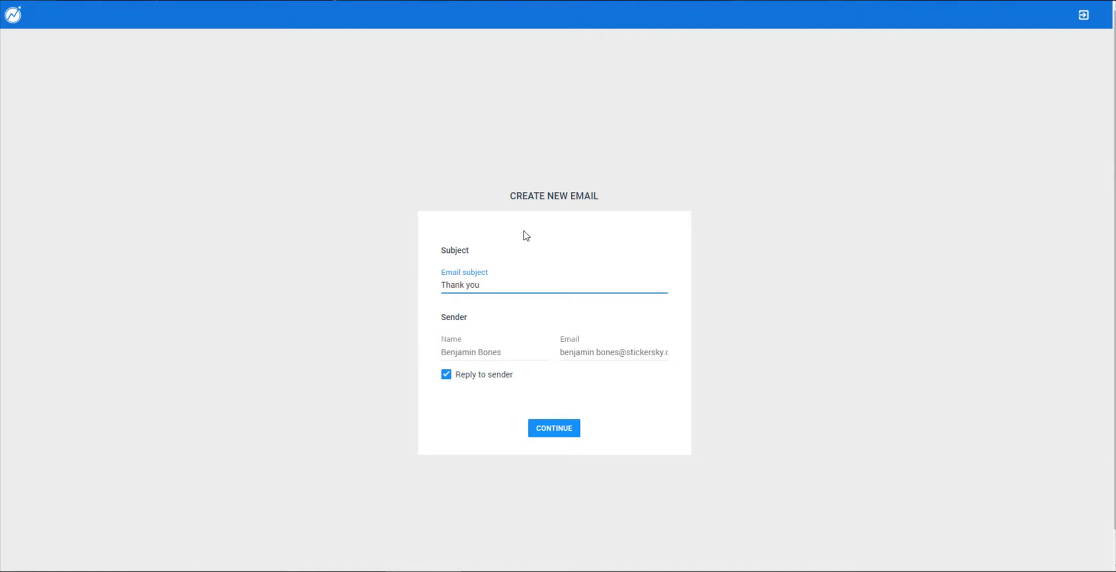
key(Tab)
text(Jam)
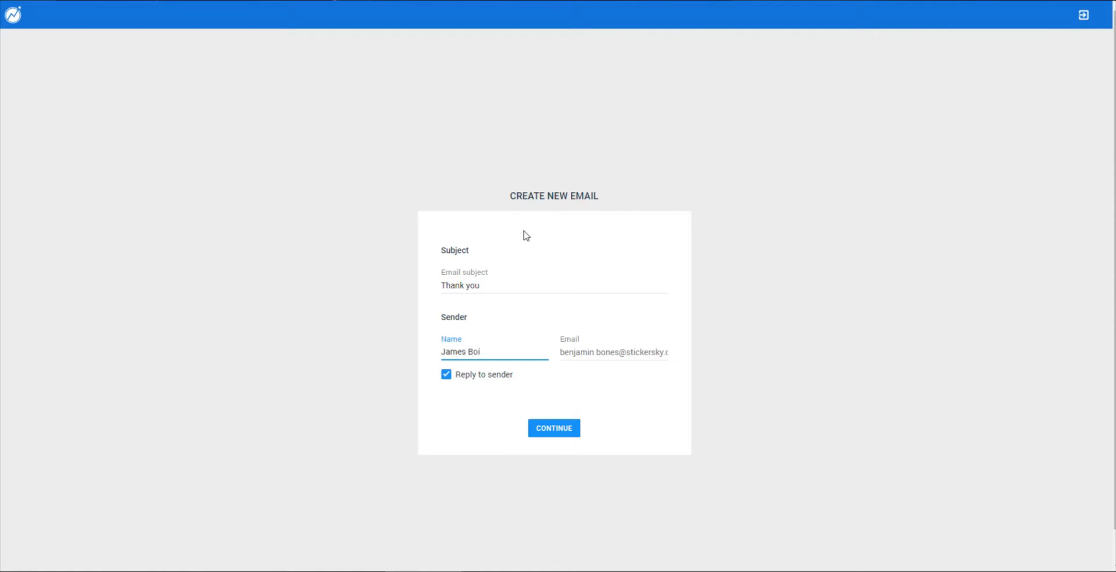
key(Tab)
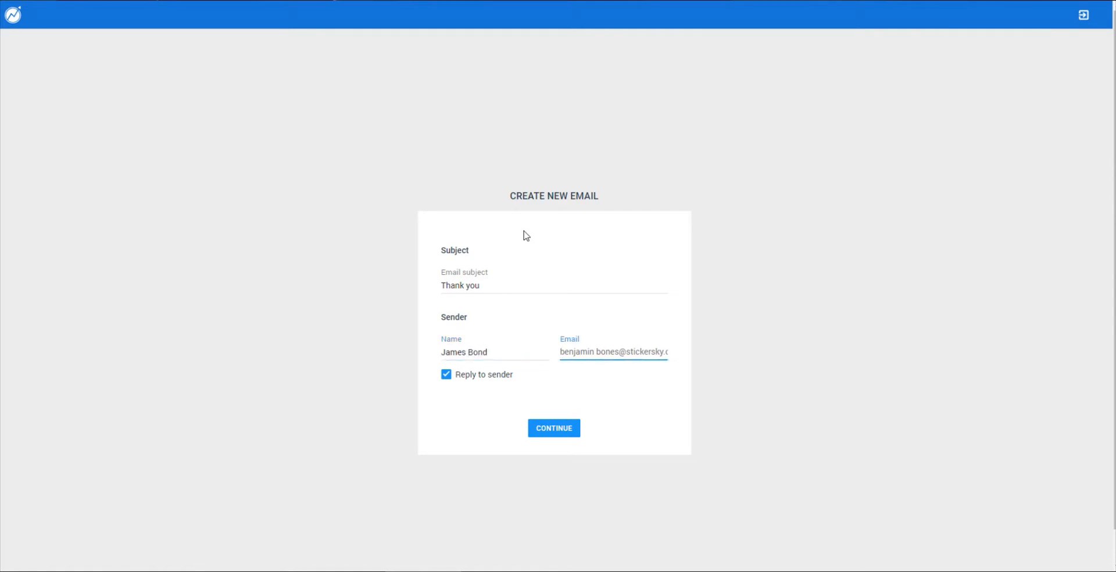
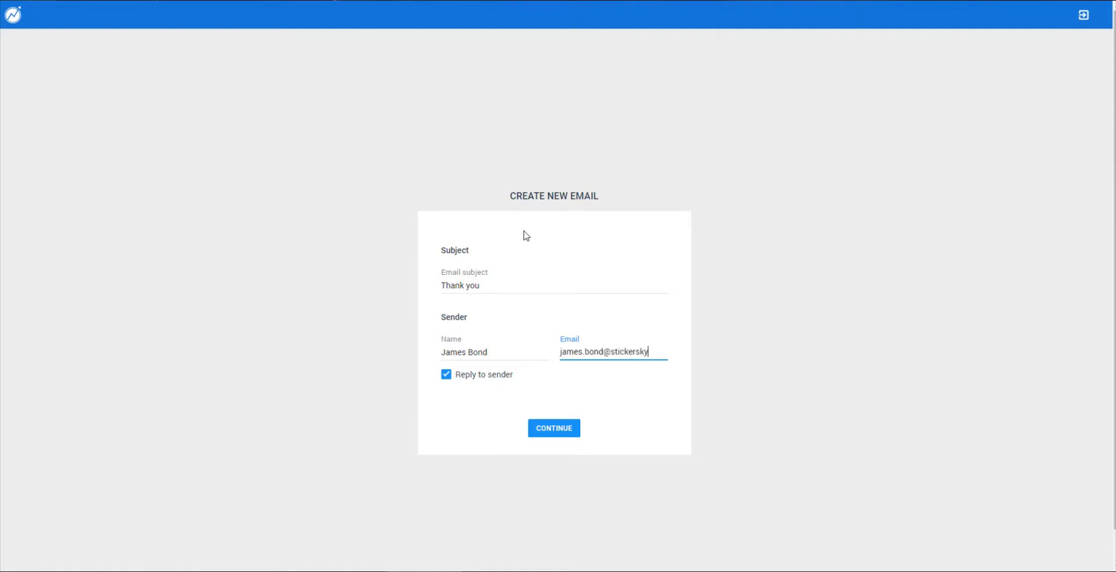
- Keep replies going to the sender address and submit the email details
click(470, 374)
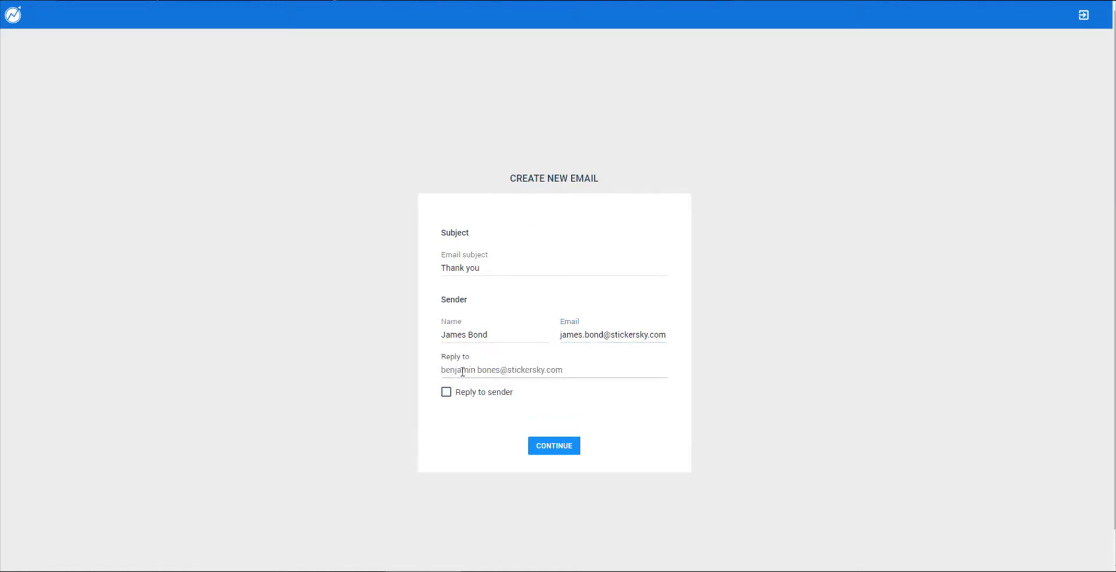
click(466, 370)
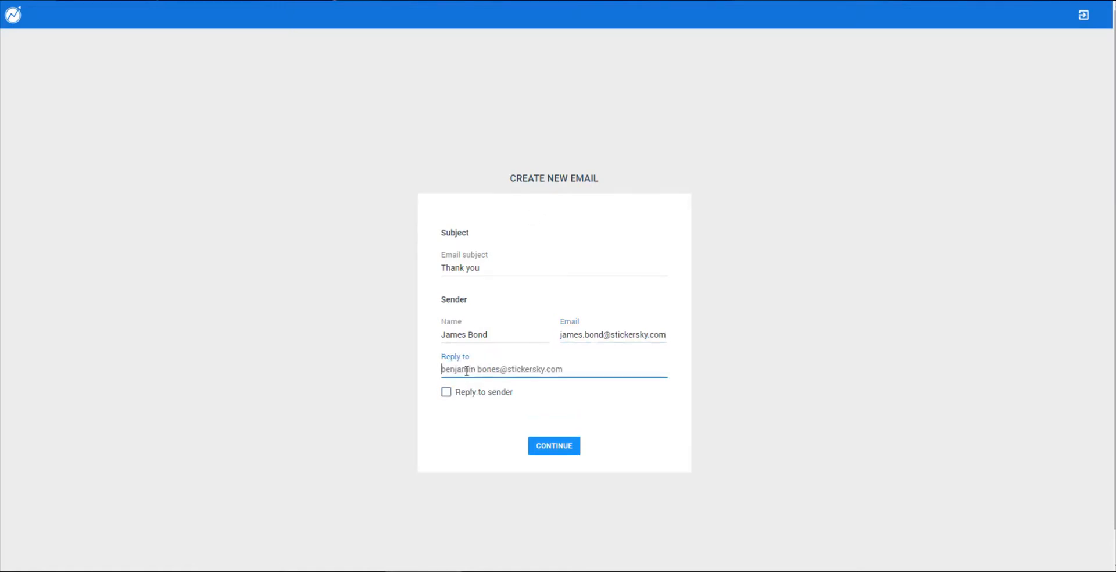
click(473, 393)
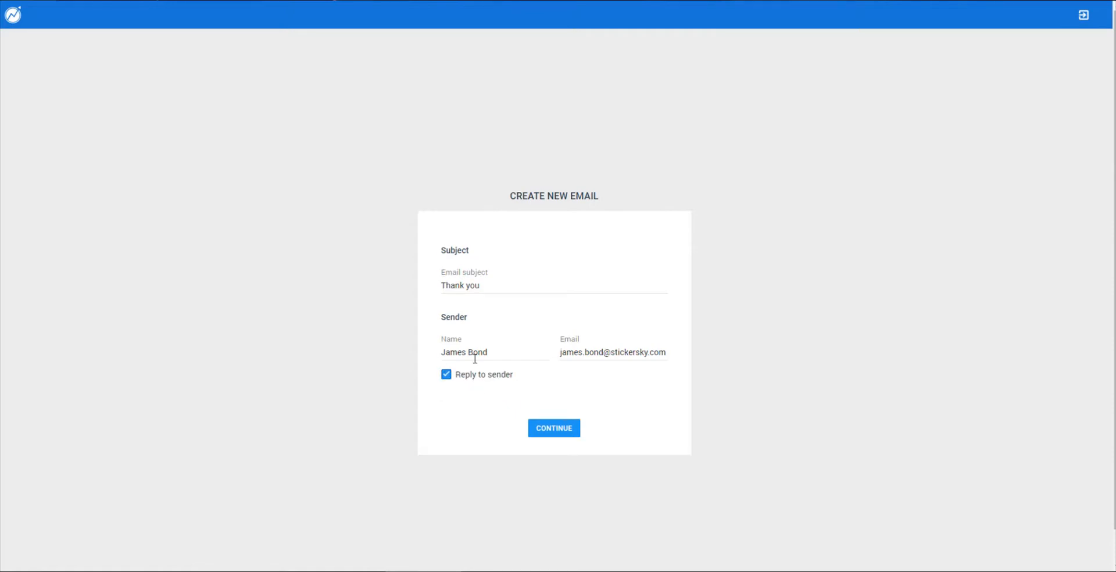
click(555, 428)
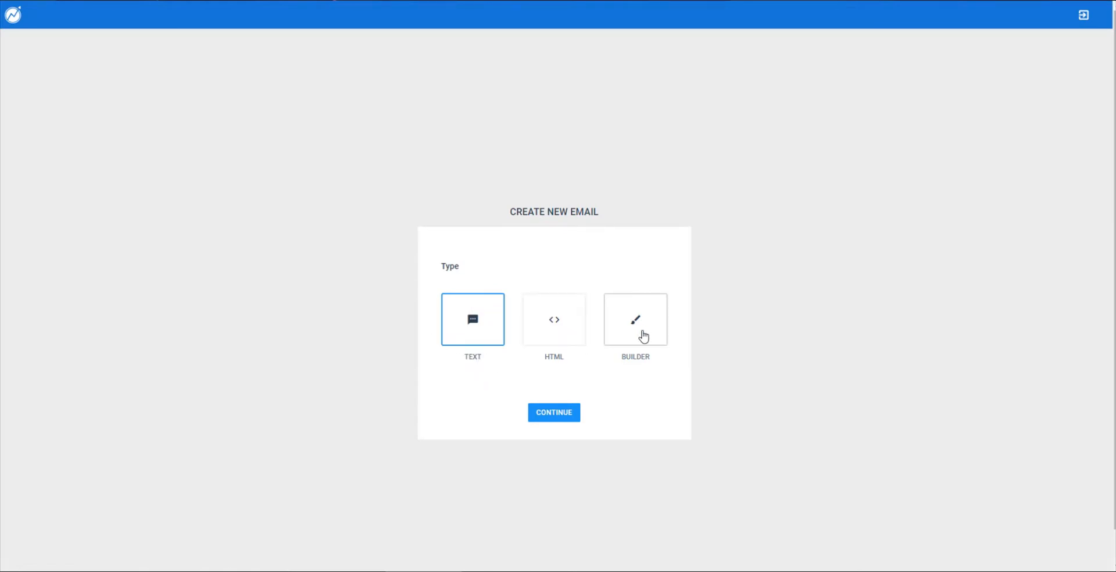
- Choose the Builder email type and the Elena template for the Greetings email
click(643, 336)
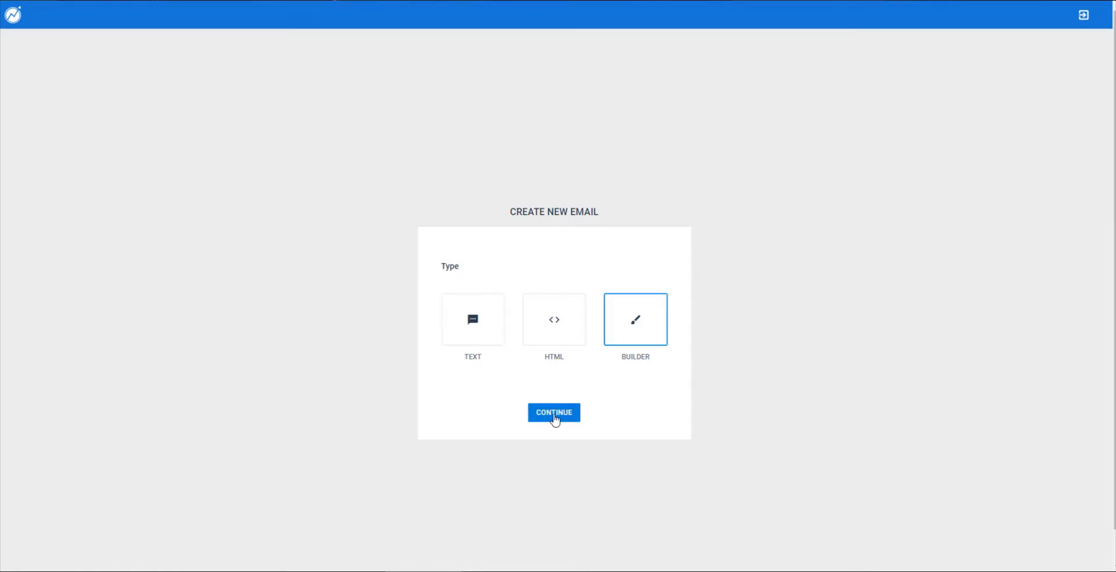
click(554, 413)
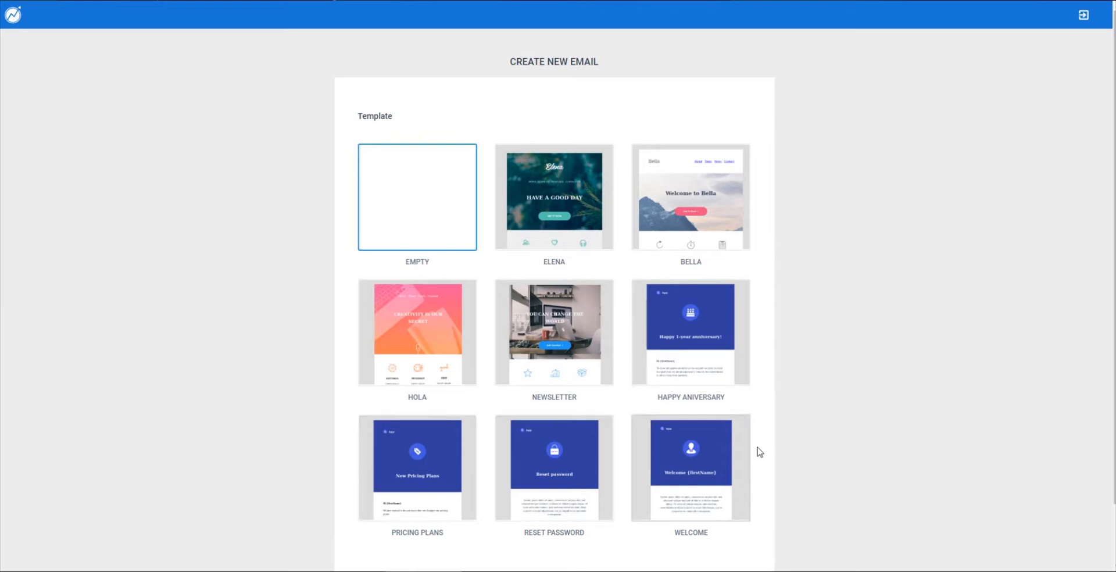
click(574, 248)
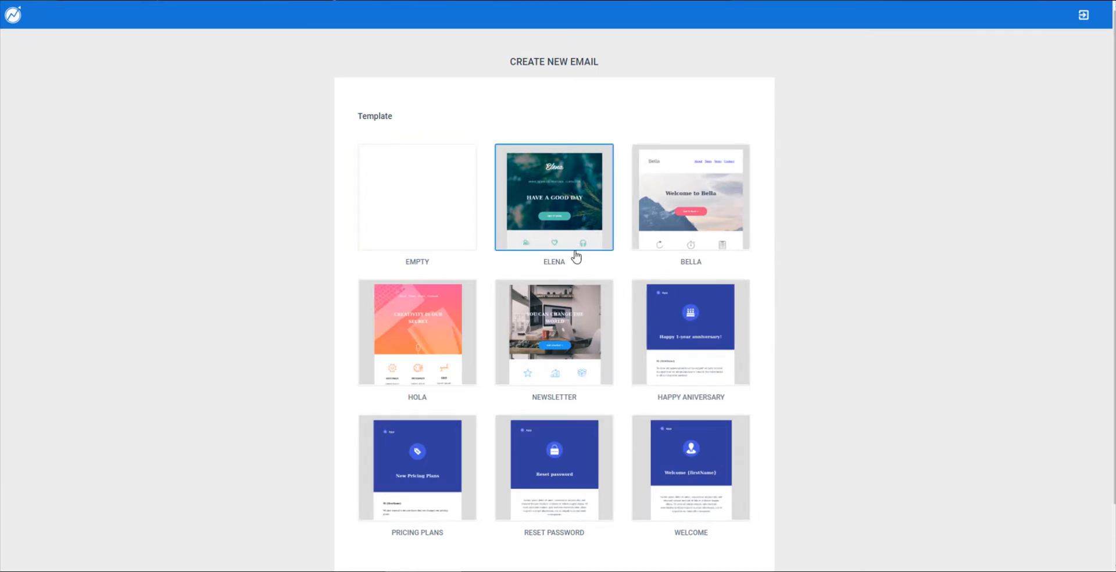
scroll(598, 480, down, 2)
click(571, 528)
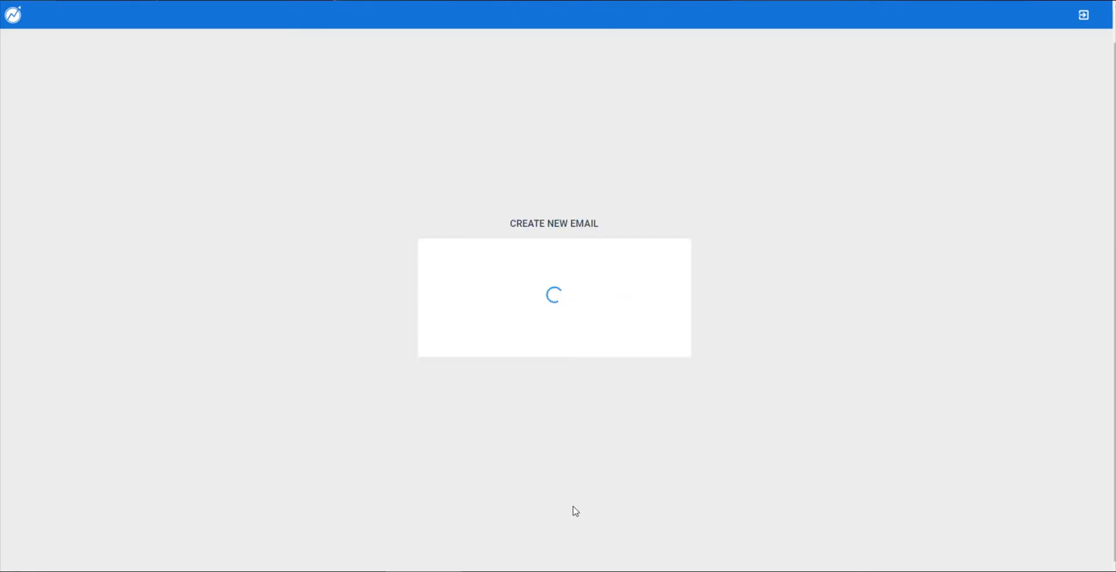
- Widen the email layout slightly with the width control
scroll(389, 331, down, 20)
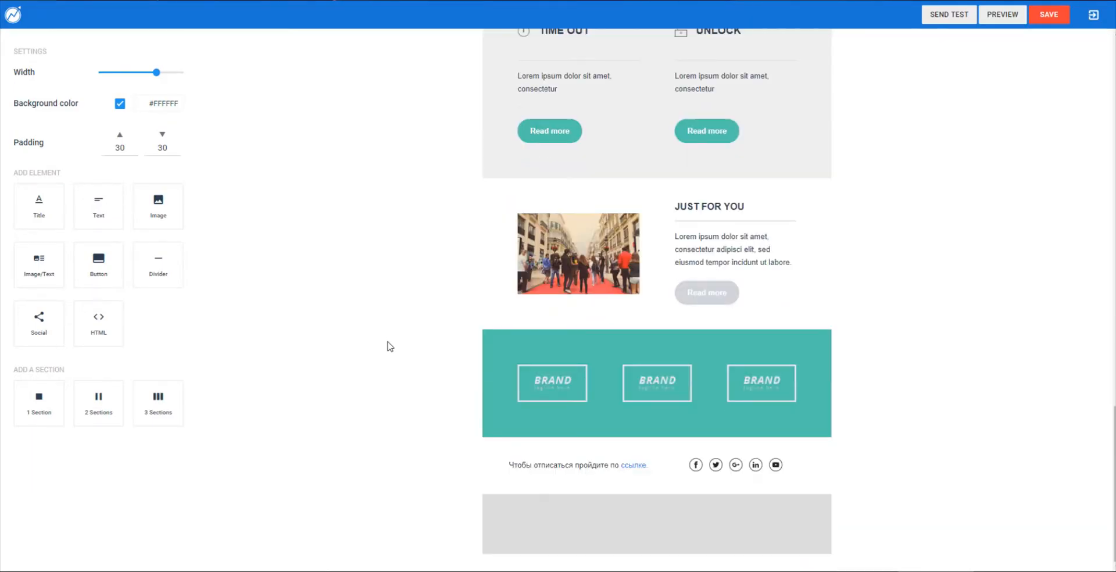
scroll(390, 347, up, 20)
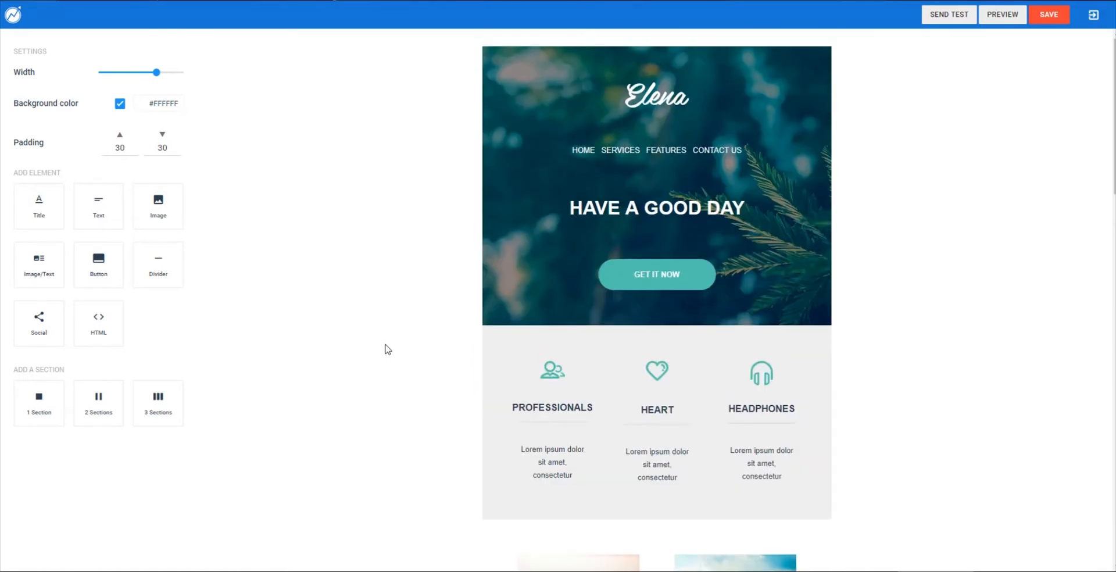
click(156, 72)
mouse_move(155, 73)
mouse_down()
mouse_move(175, 73)
mouse_move(140, 72)
mouse_move(182, 73)
mouse_move(157, 73)
mouse_up()
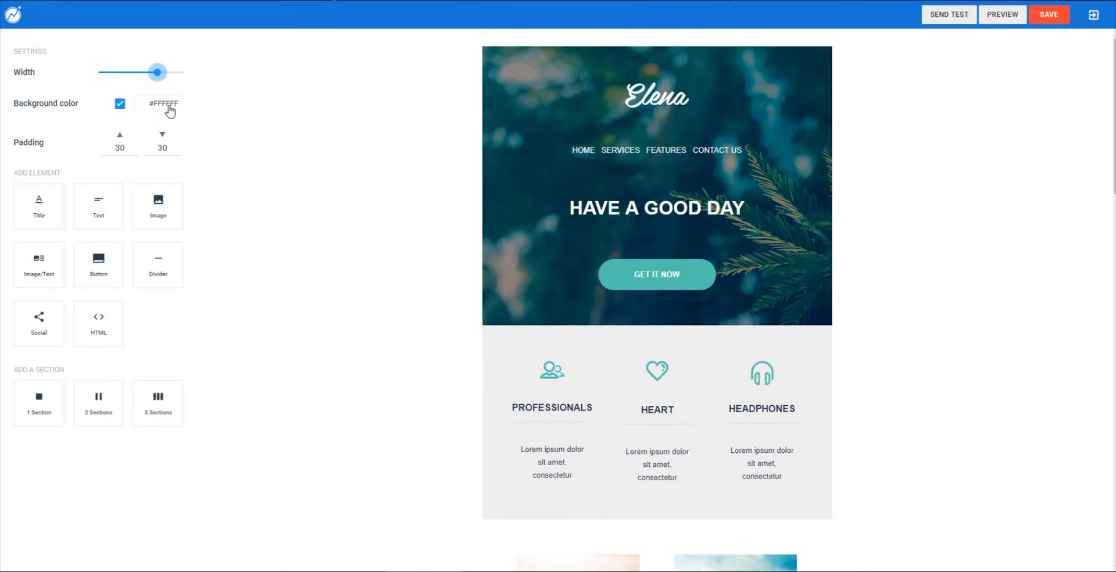
- Set the email background to white (#FFFFFF) and add a two-column section below the header image
click(166, 104)
drag(152, 152, 59, 118)
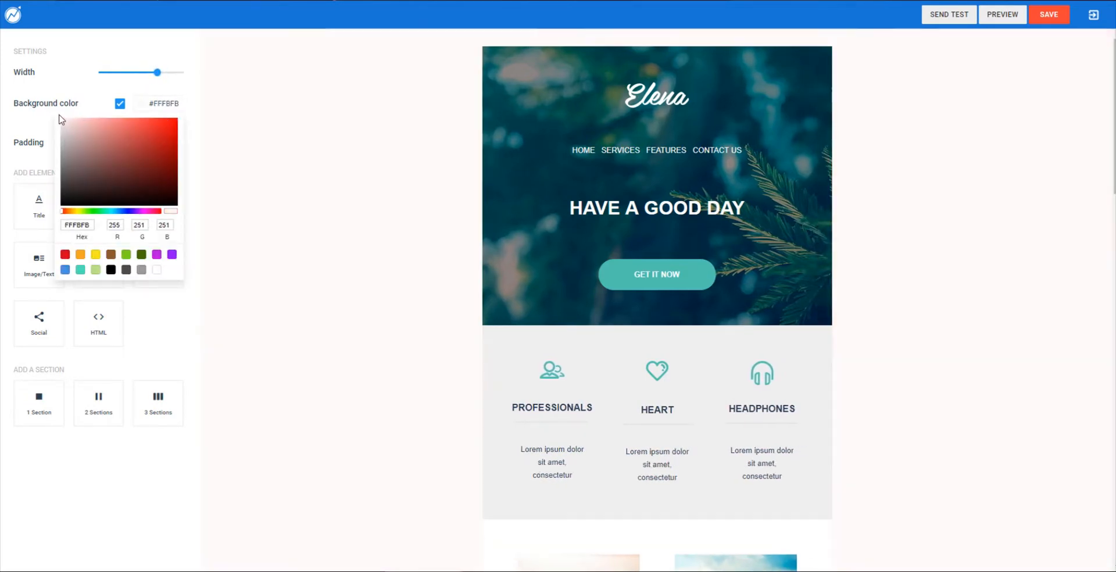
click(69, 65)
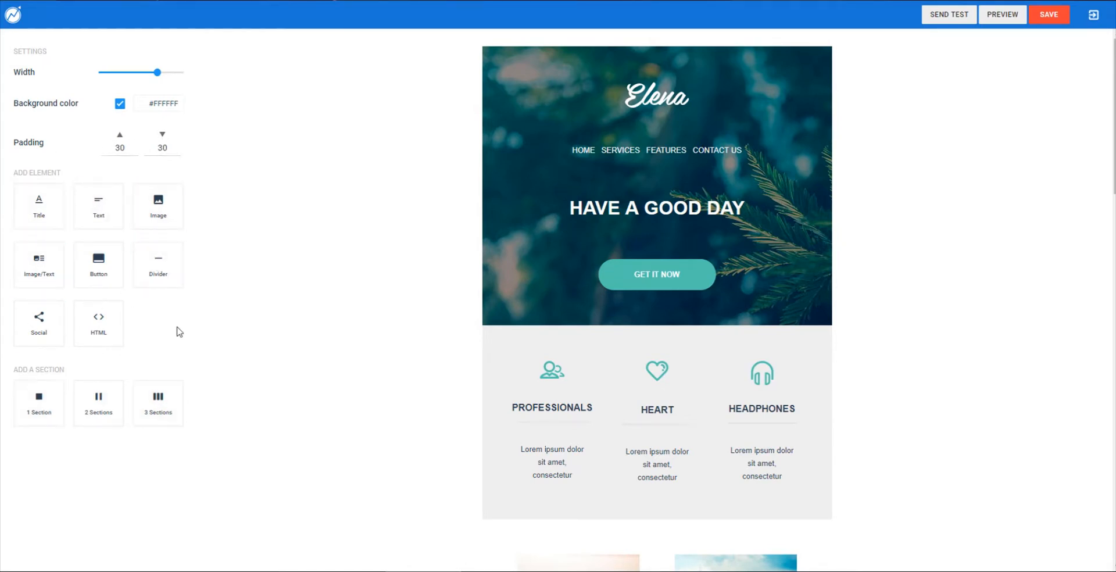
drag(105, 411, 633, 370)
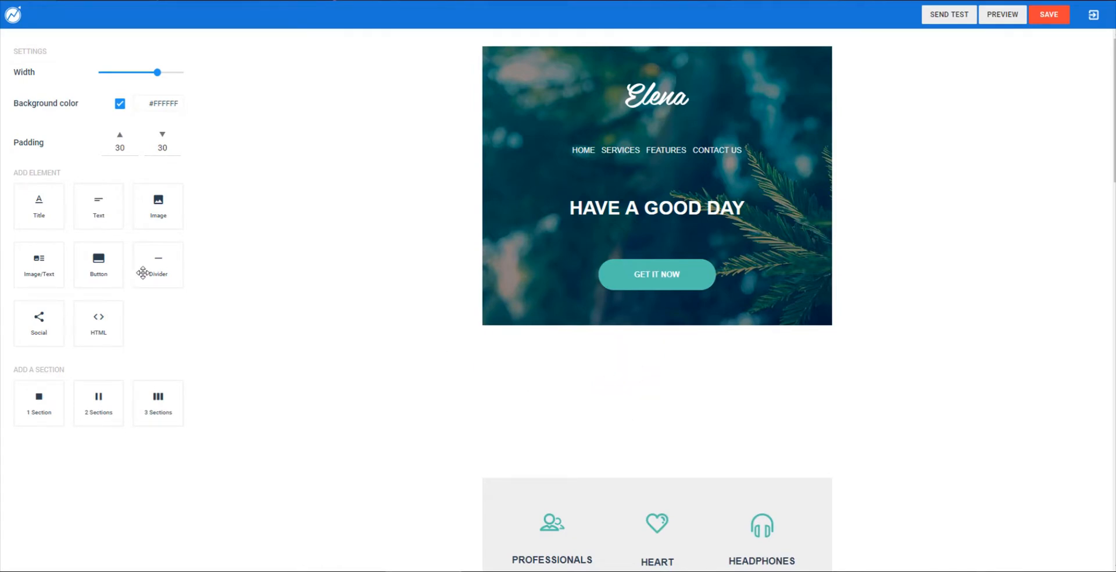
drag(98, 266, 593, 381)
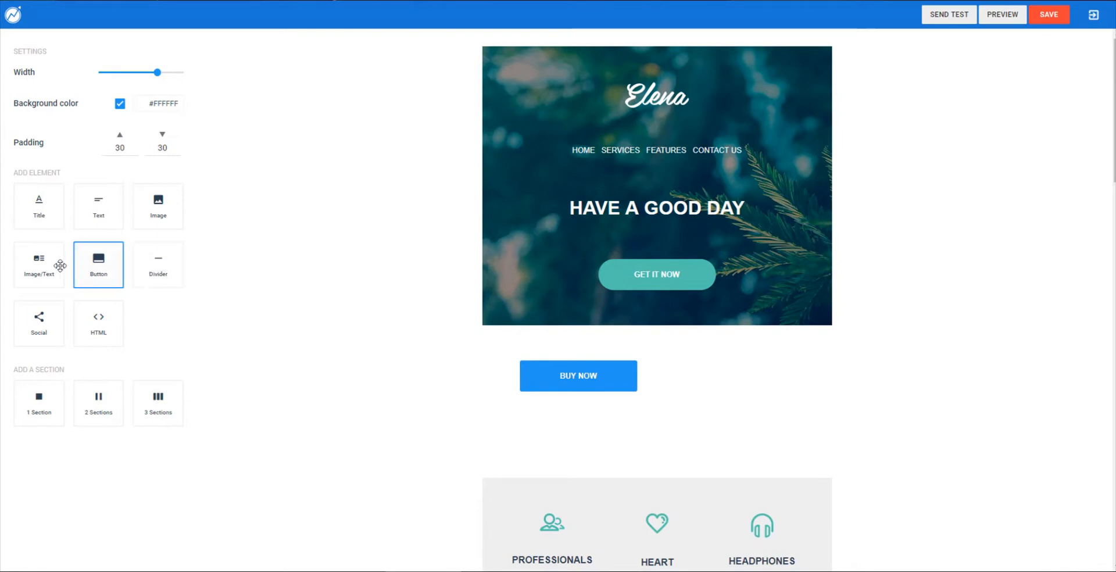
drag(58, 266, 767, 373)
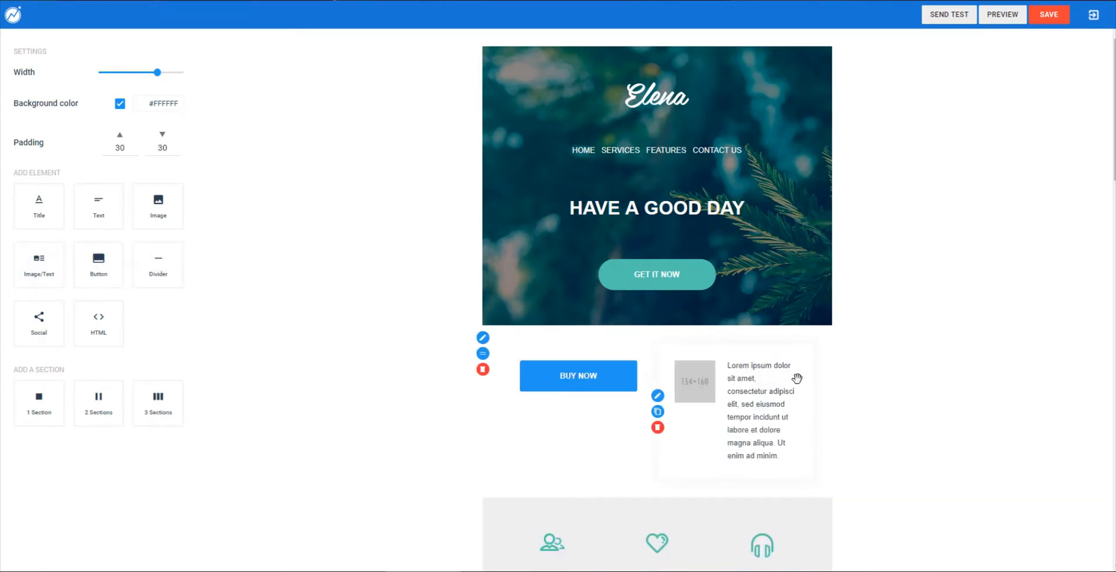
mouse_move(544, 386)
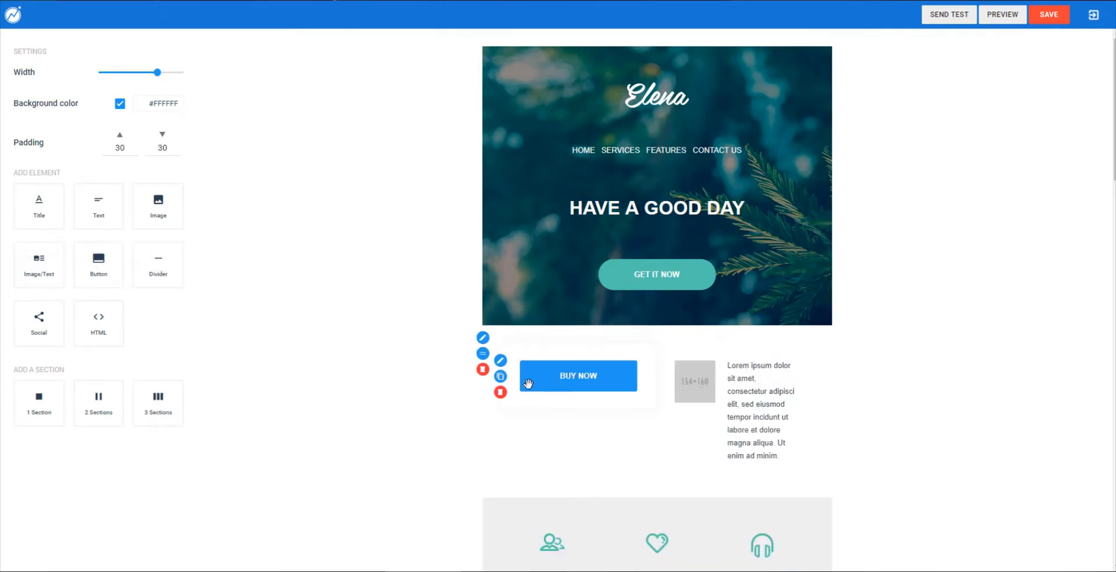
scroll(529, 381, down, 2)
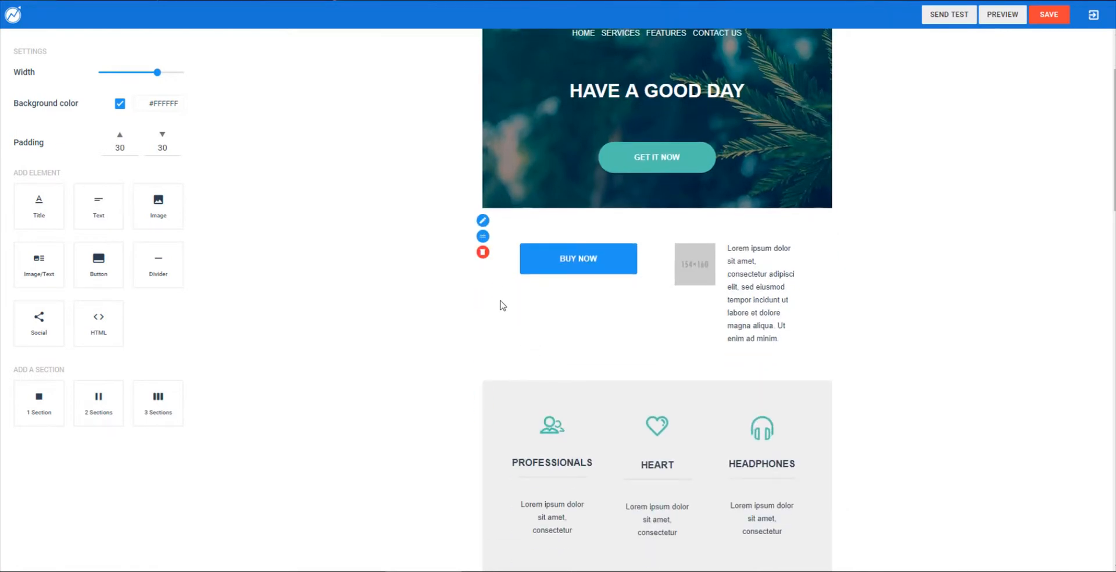
click(500, 274)
click(482, 253)
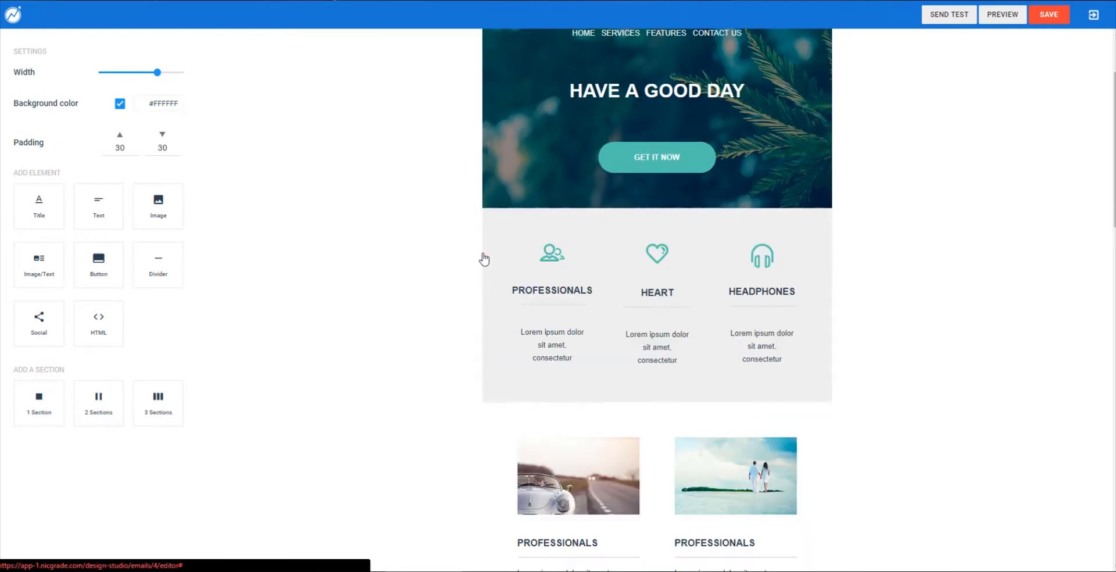
scroll(330, 297, up, 2)
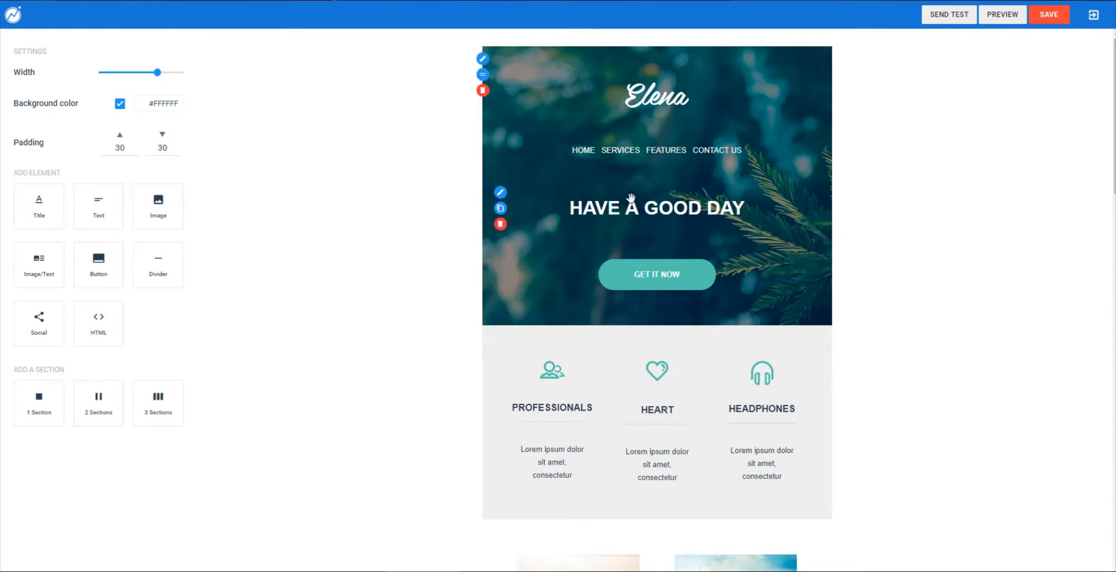
- Edit the hero headline, replacing GOOD with NICE so it reads 'HAVE A NICE DAY'
click(500, 208)
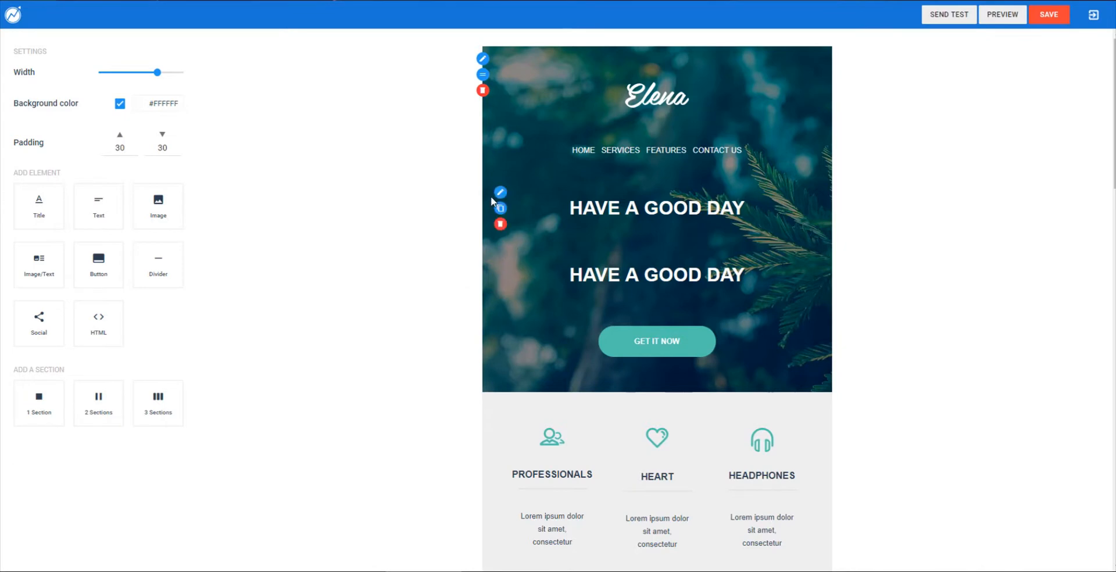
click(501, 290)
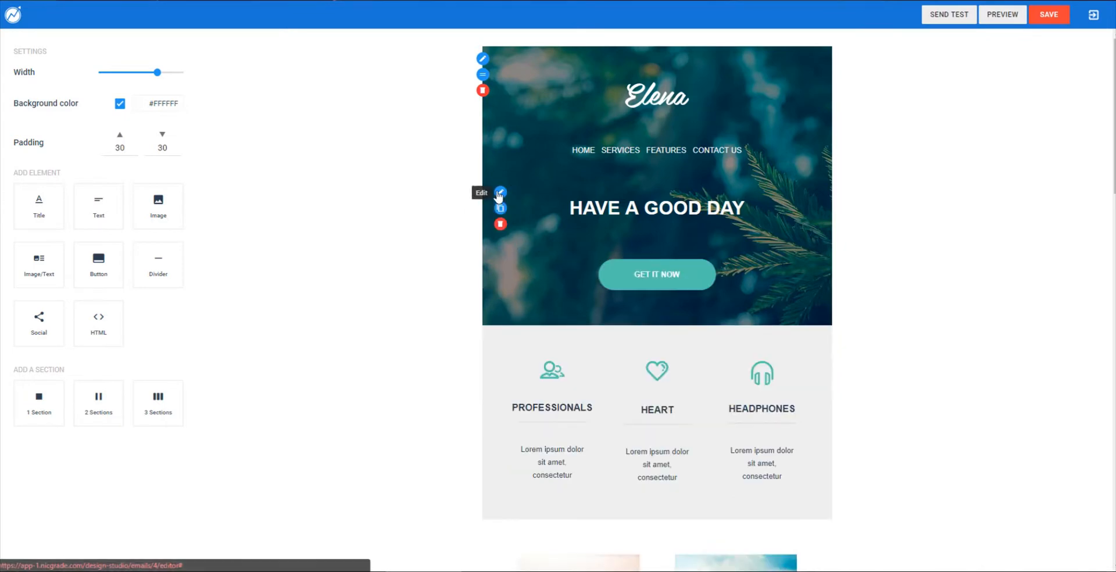
click(500, 191)
triple_click(661, 206)
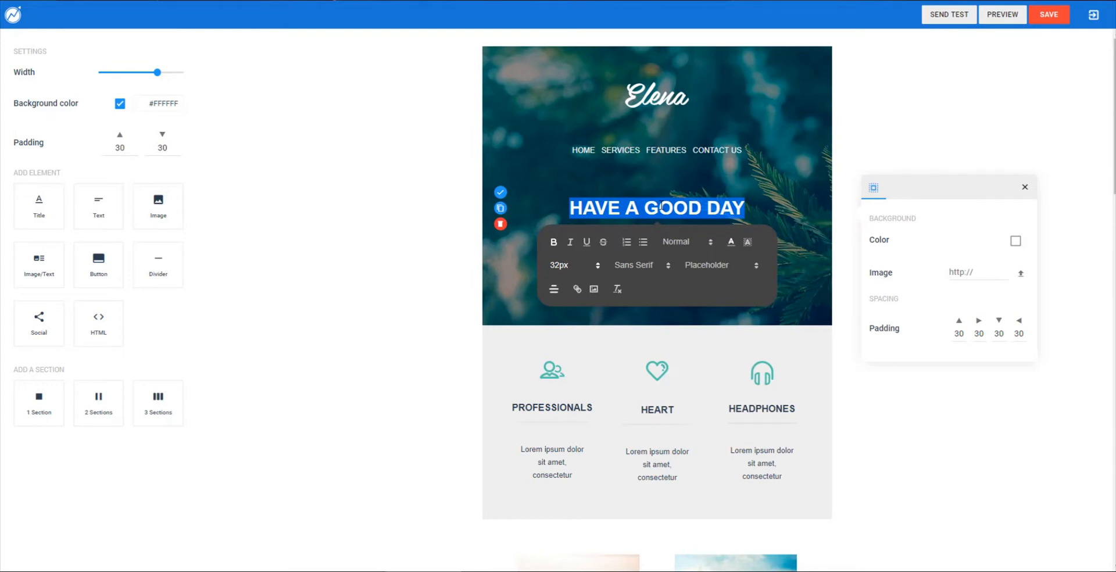
double_click(661, 206)
text(NICE)
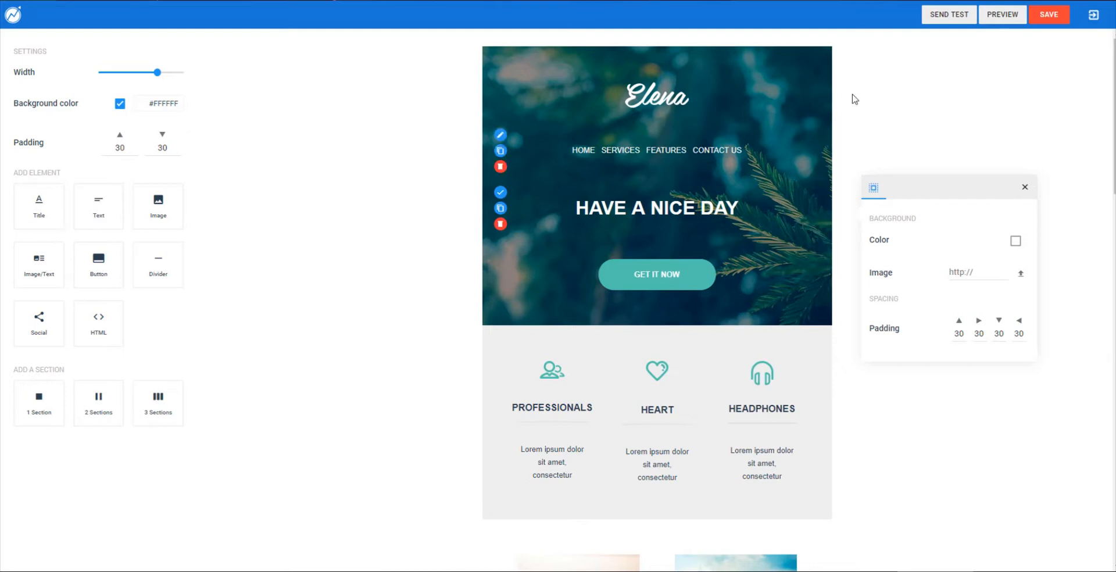
- Send a test copy of the email to a test recipient address
click(949, 18)
click(504, 285)
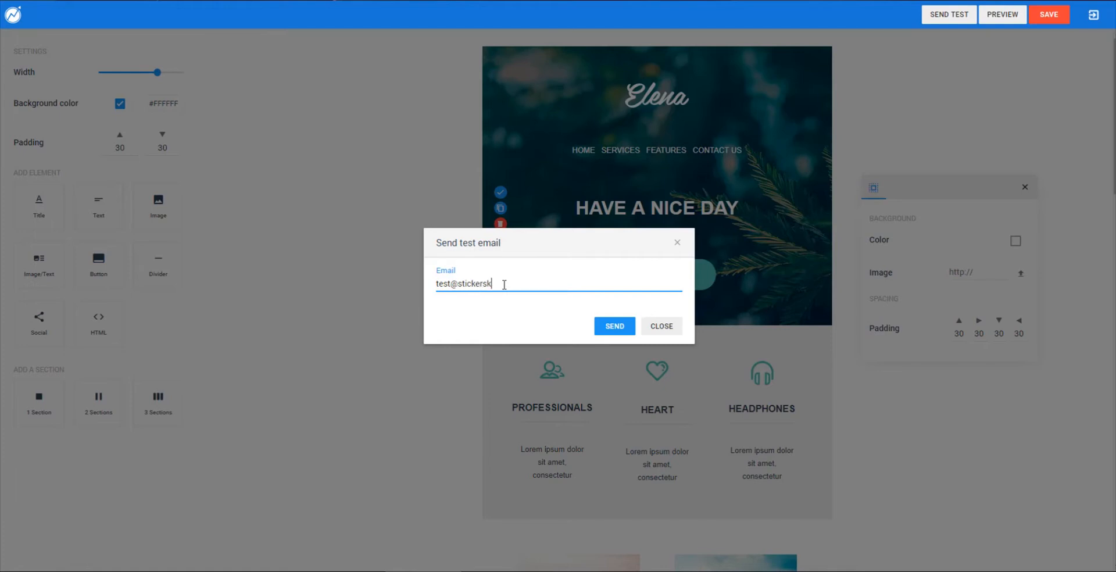
click(610, 329)
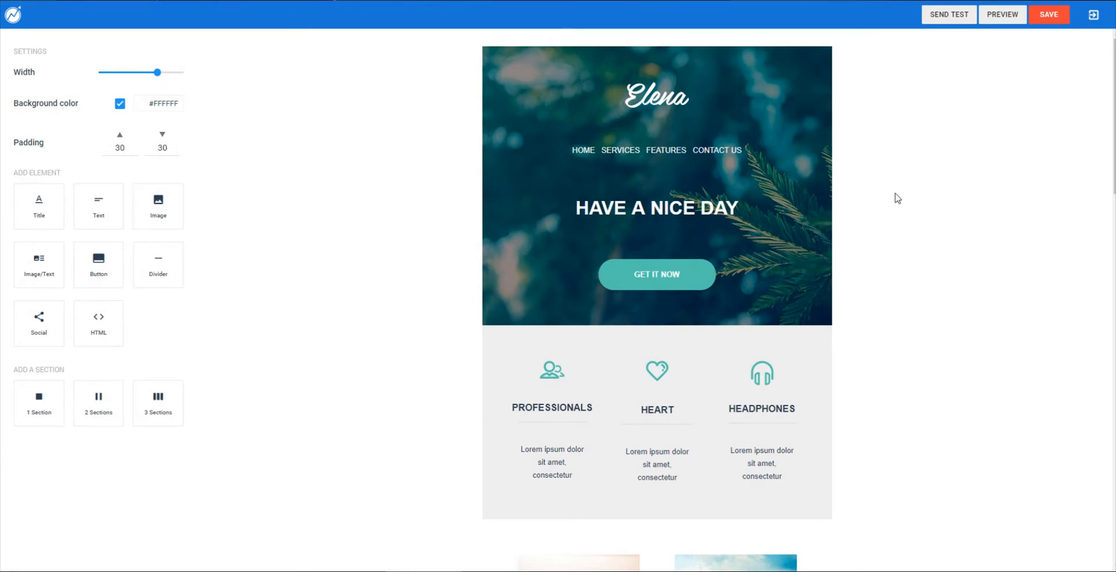
- Preview the email in desktop and mobile layouts, then save it and exit the editor
click(1002, 21)
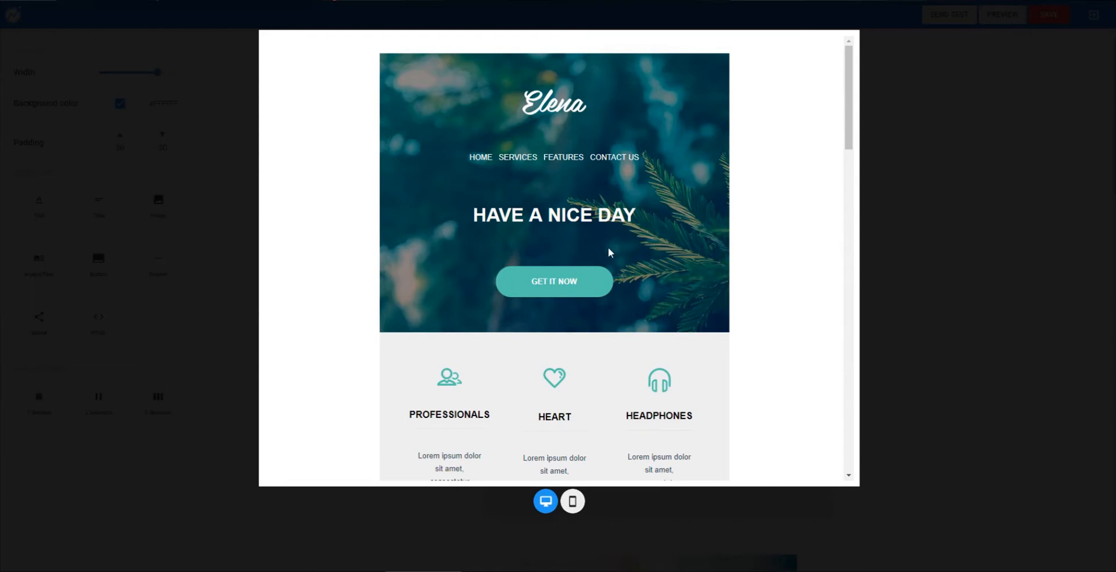
scroll(609, 252, down, 8)
scroll(620, 323, up, 8)
click(572, 503)
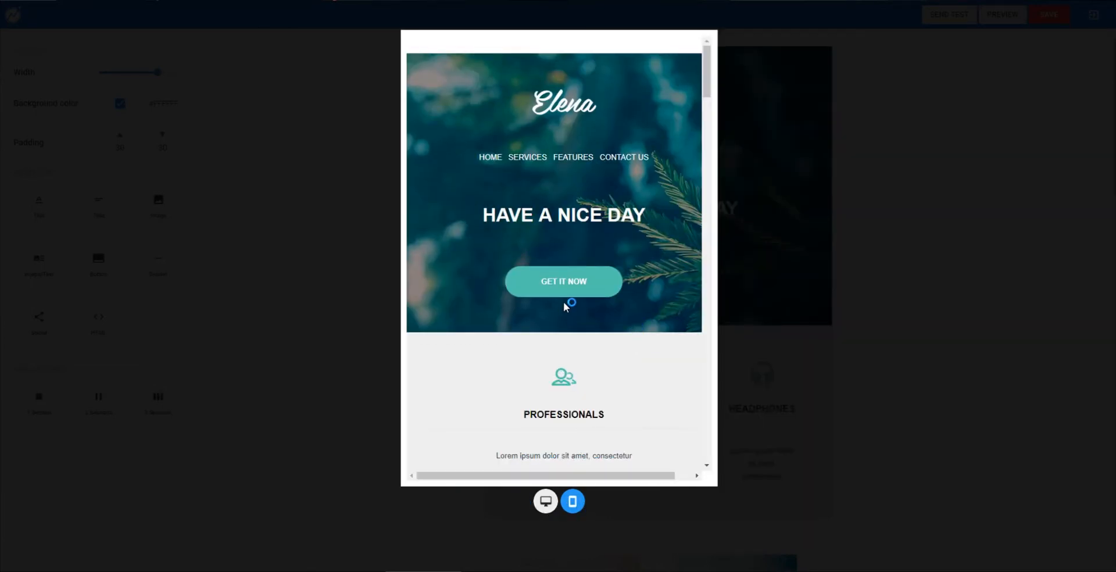
scroll(565, 306, down, 15)
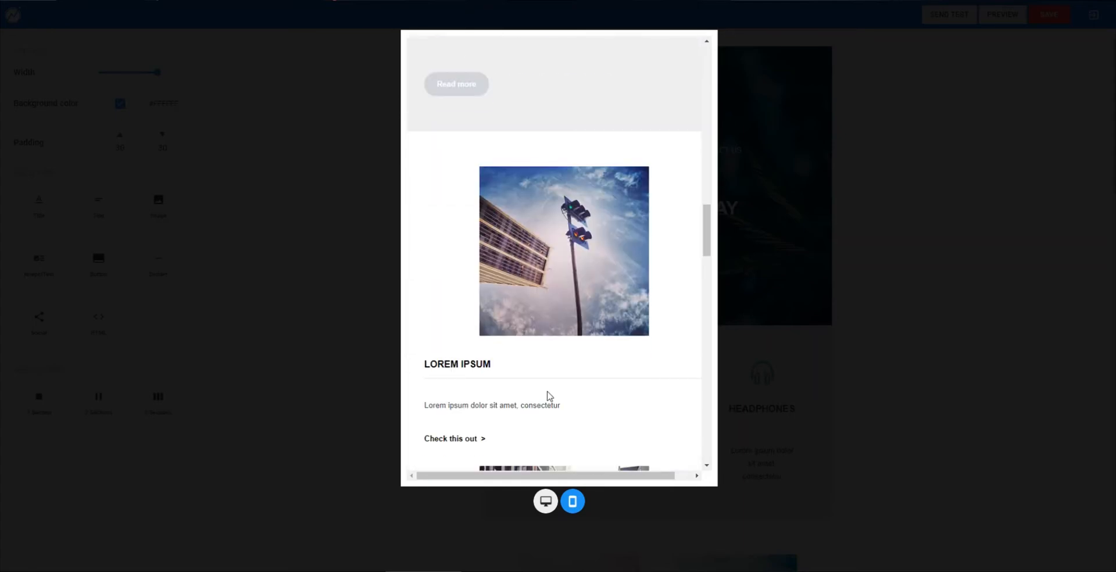
click(325, 331)
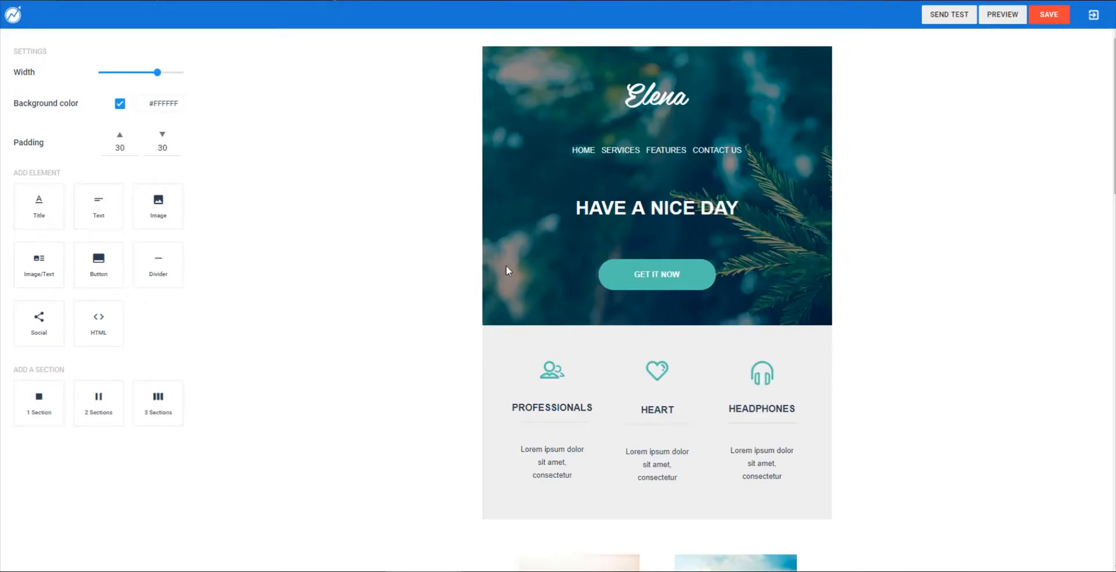
click(1051, 18)
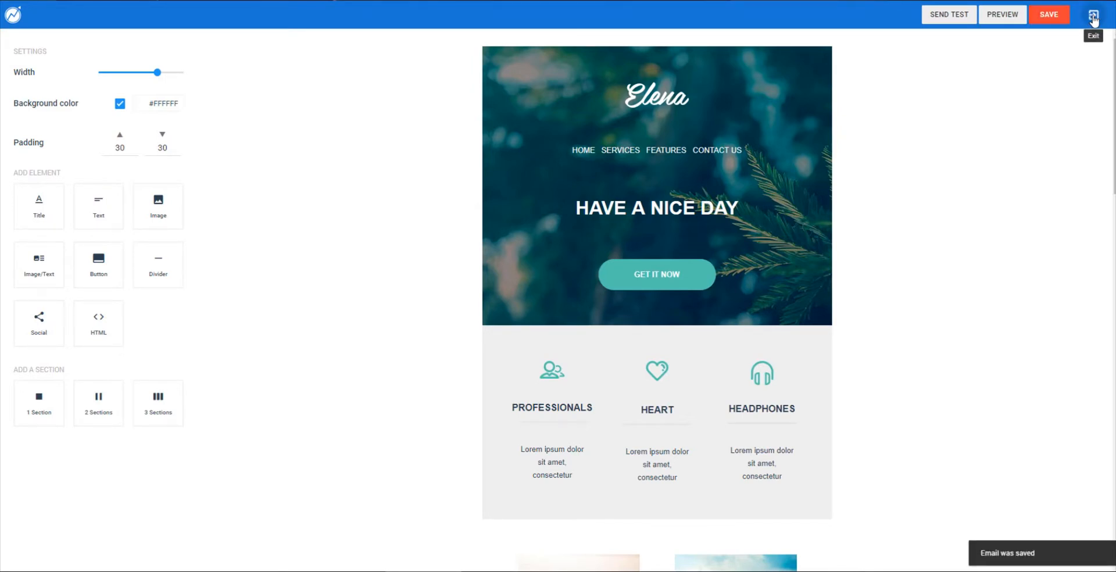
click(1093, 17)
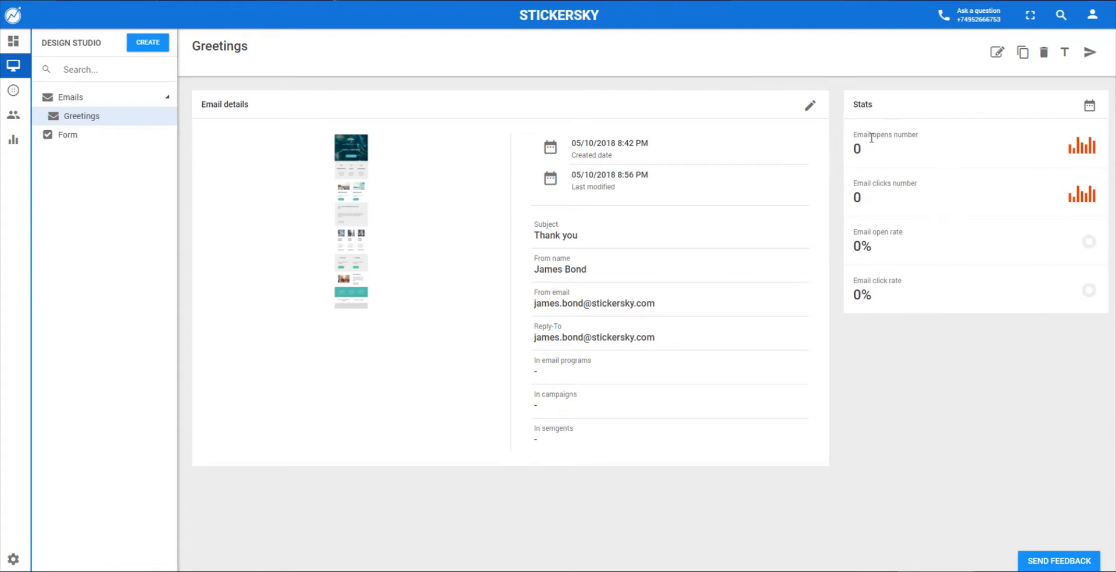
- Highlight the opens and clicks counts on the Greetings email's Stats panel
drag(855, 136, 919, 134)
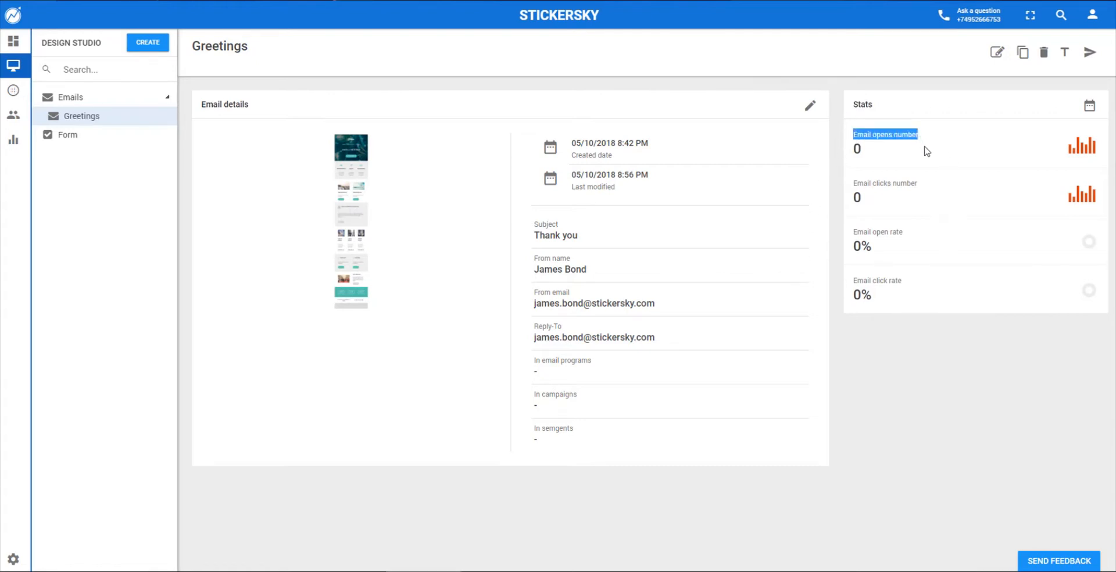
drag(872, 183, 926, 187)
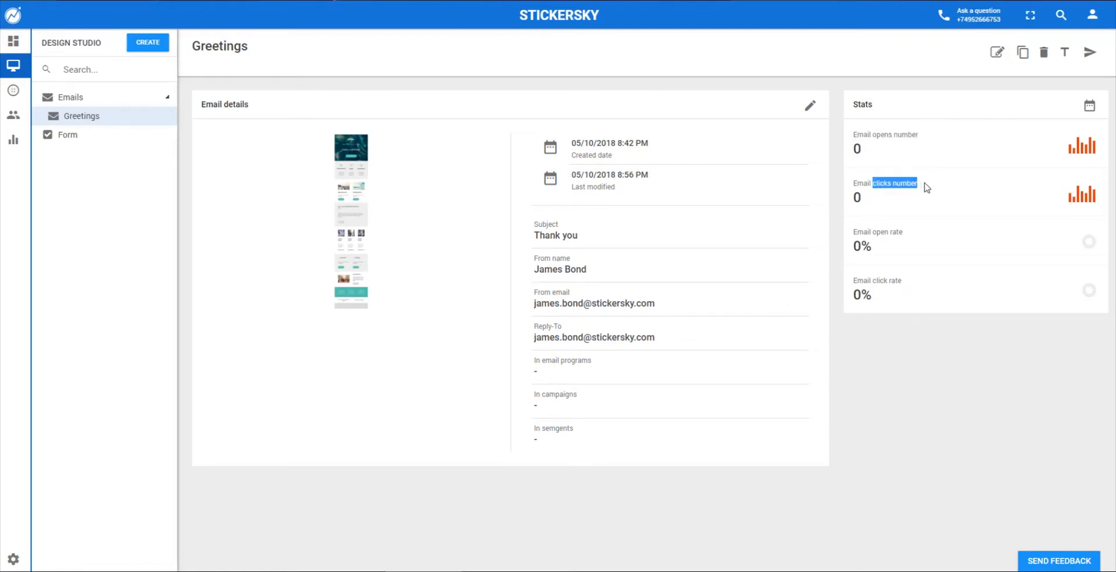
click(886, 231)
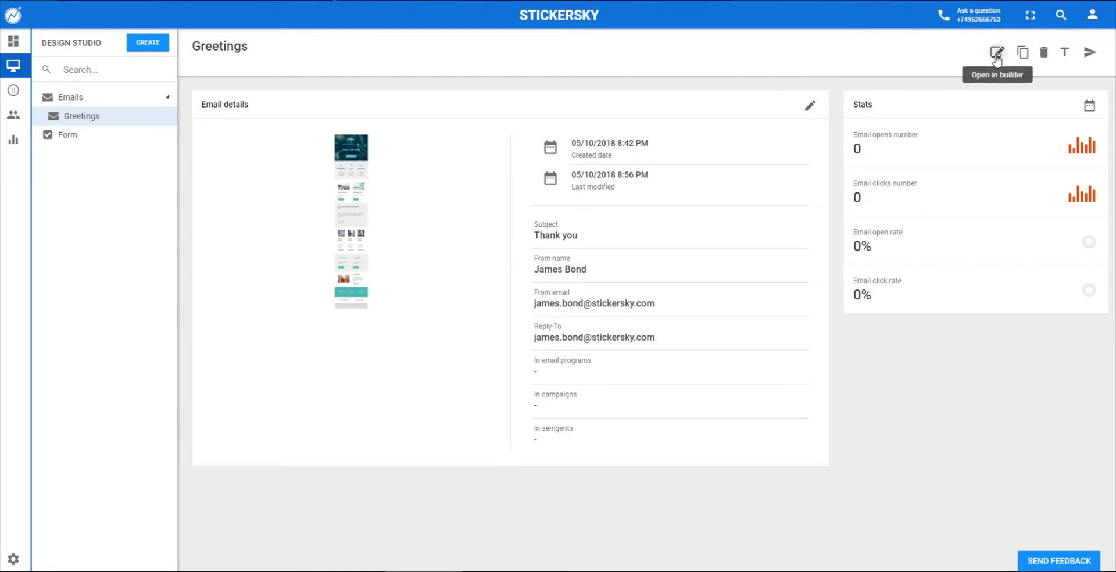
- Create a new form named 'Contacts' using the Nicgrade form type
click(149, 52)
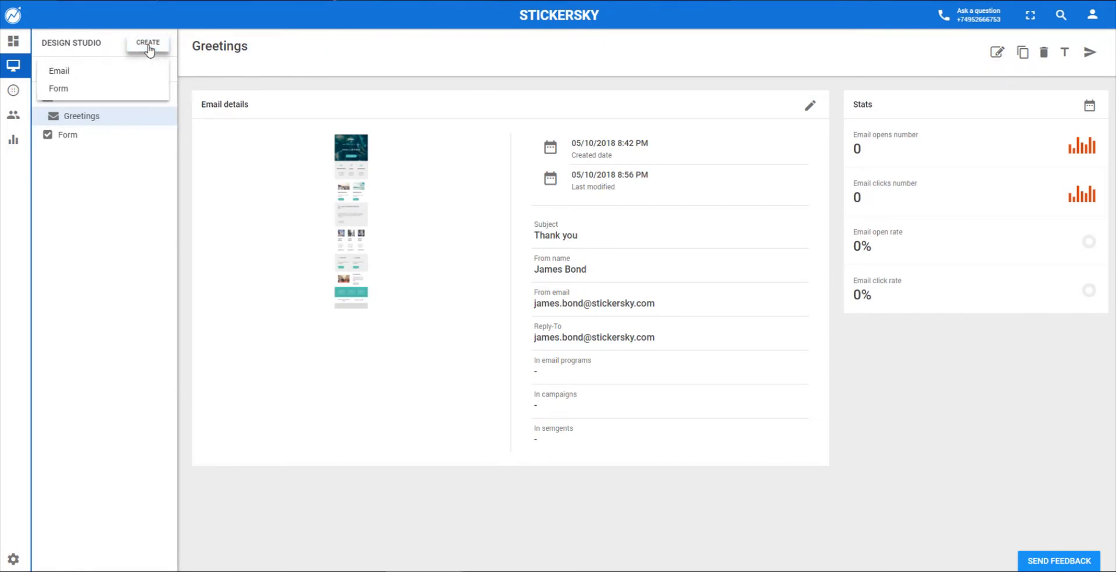
click(119, 92)
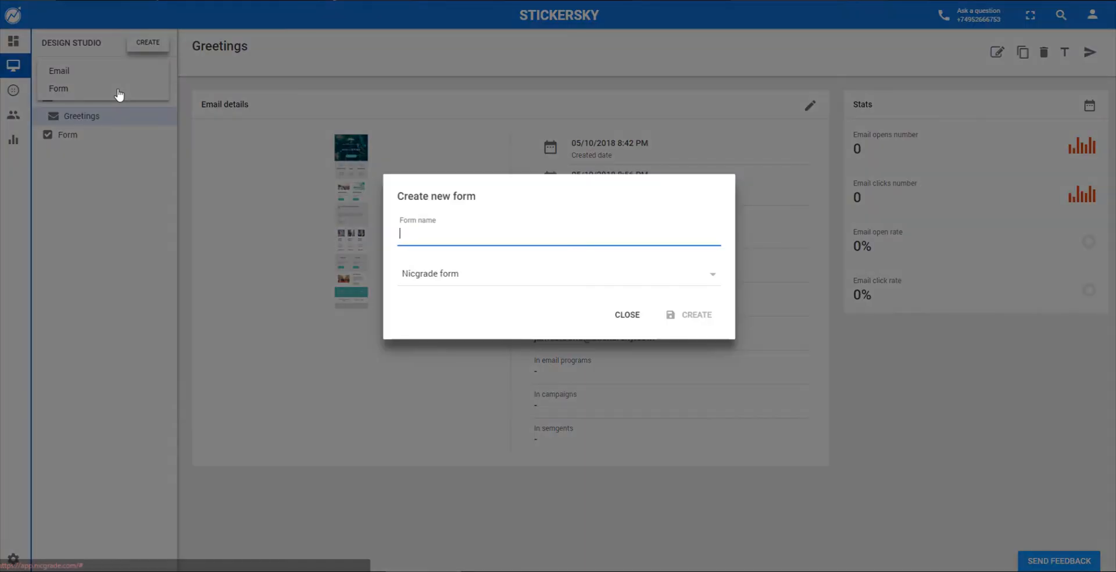
text(Co)
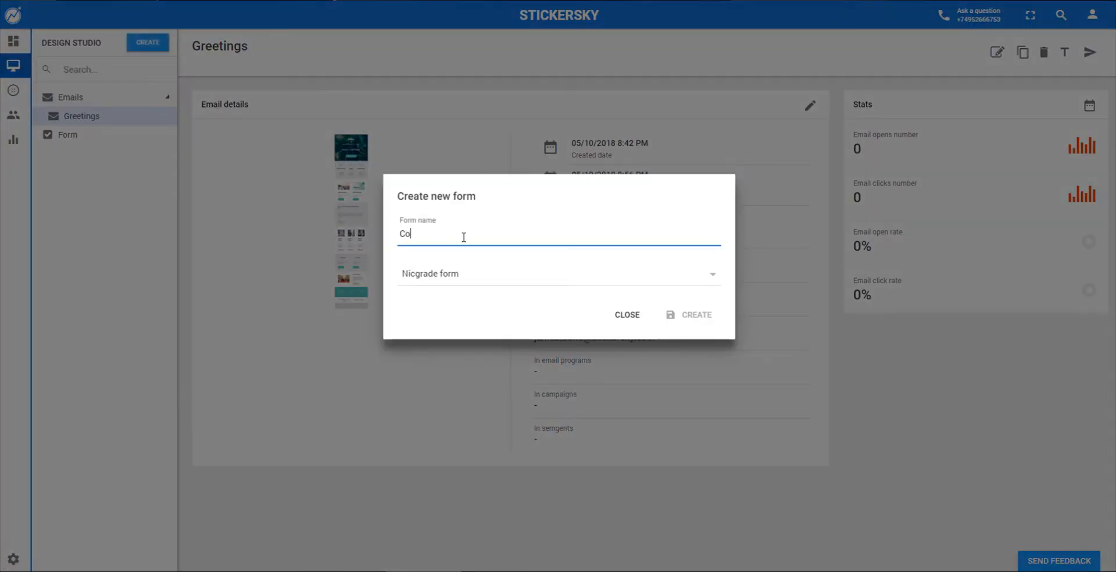
text(ntc)
click(467, 278)
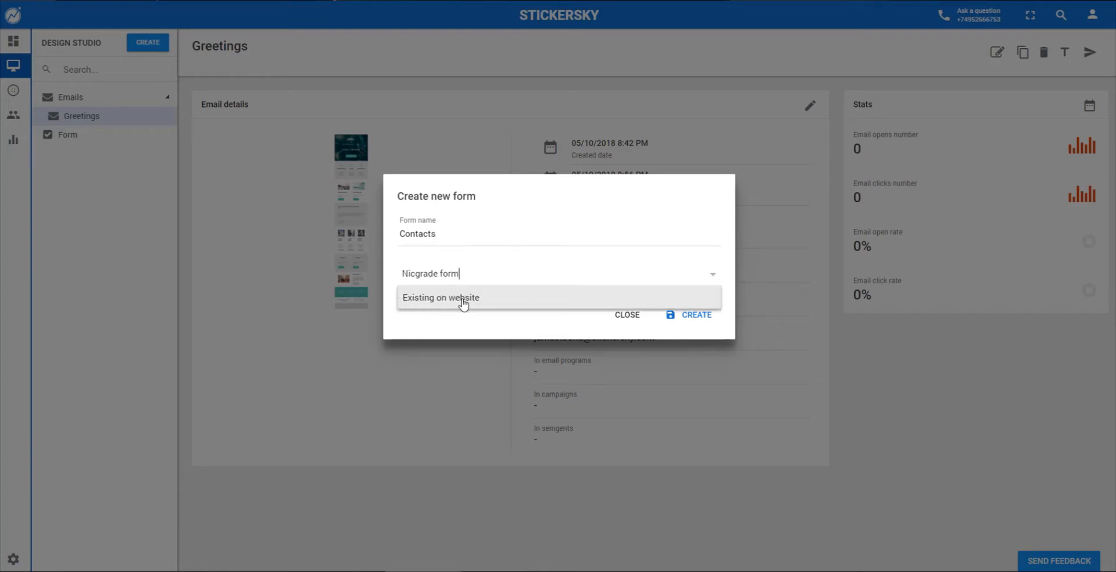
click(465, 276)
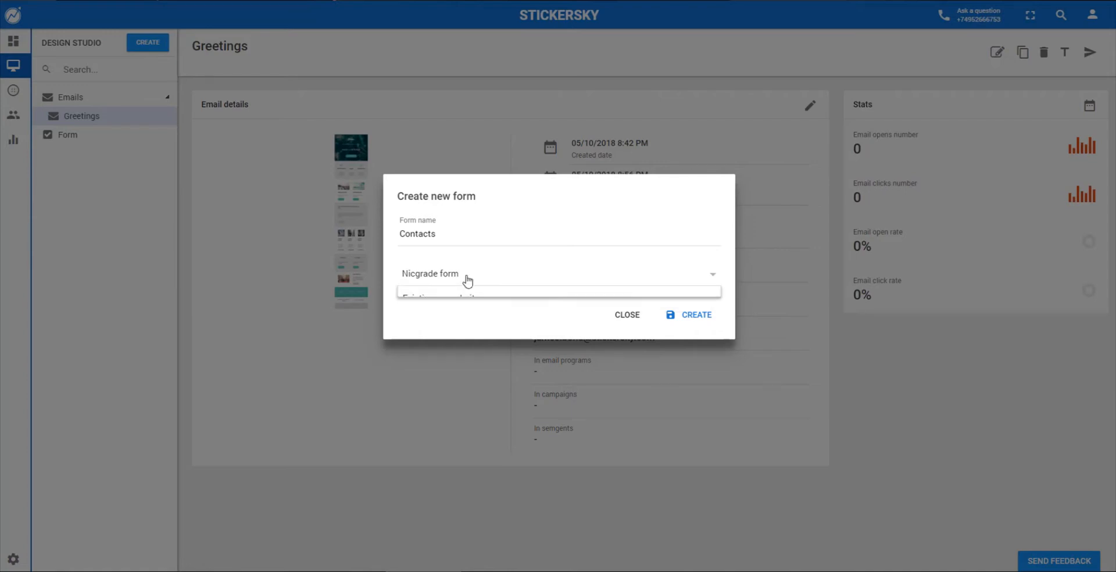
click(489, 275)
click(700, 319)
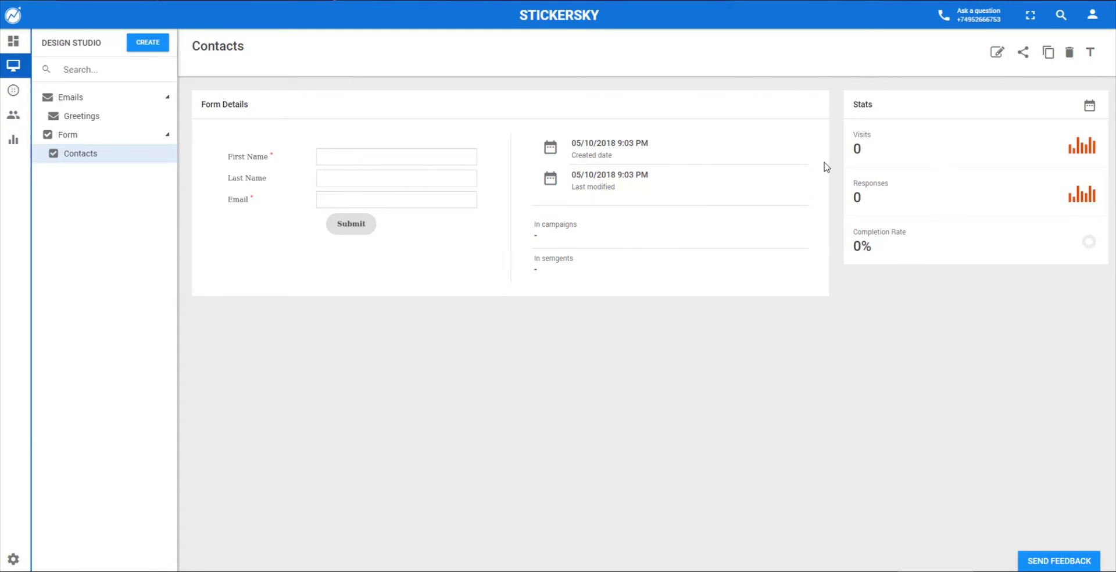
- Open the Contacts form in the builder and insert a Phone Number field below First Name
click(997, 55)
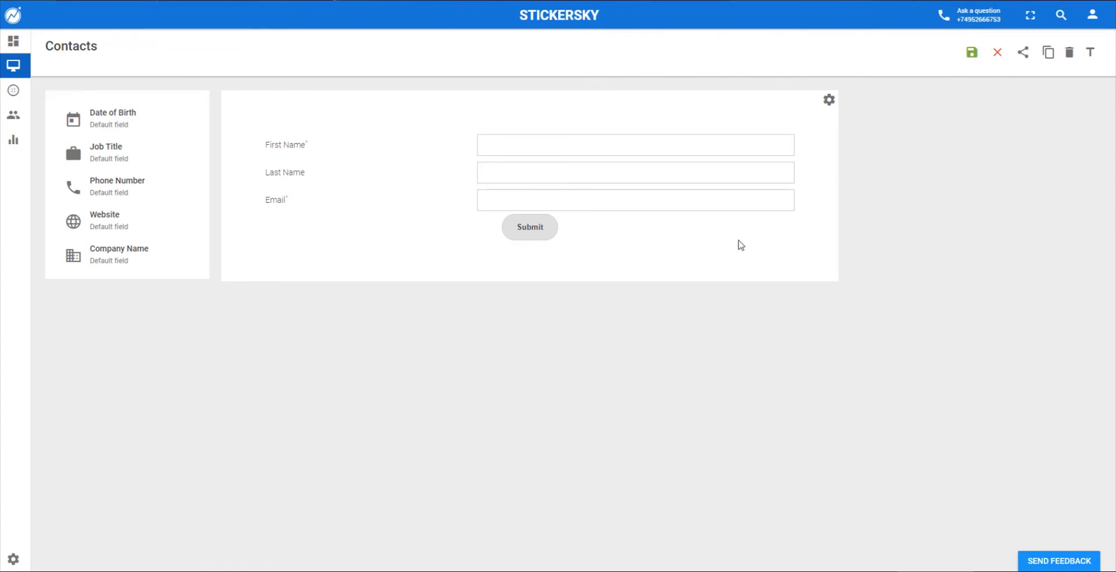
drag(116, 112, 574, 195)
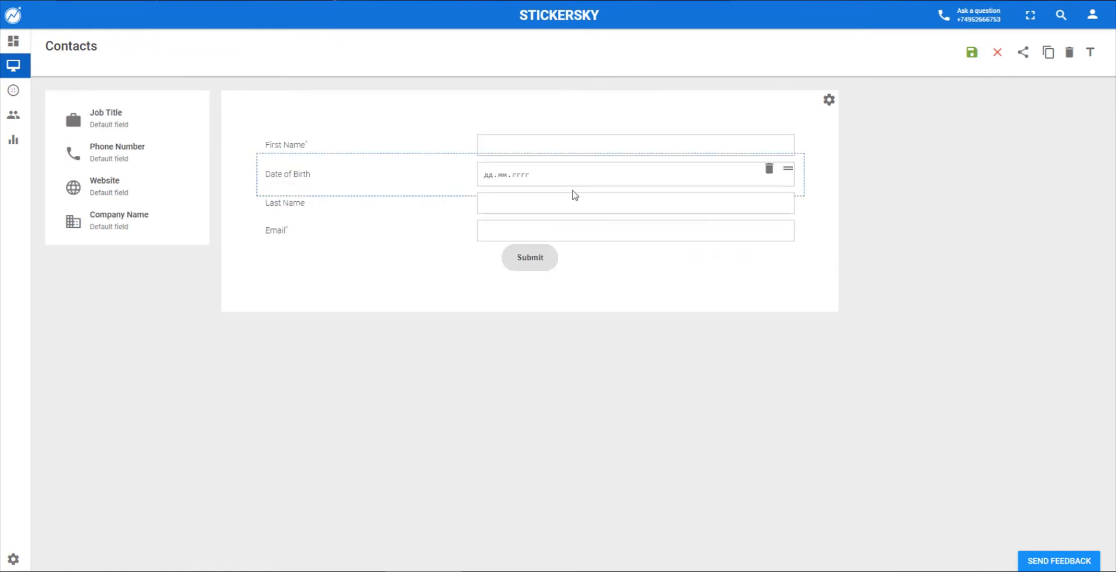
click(769, 171)
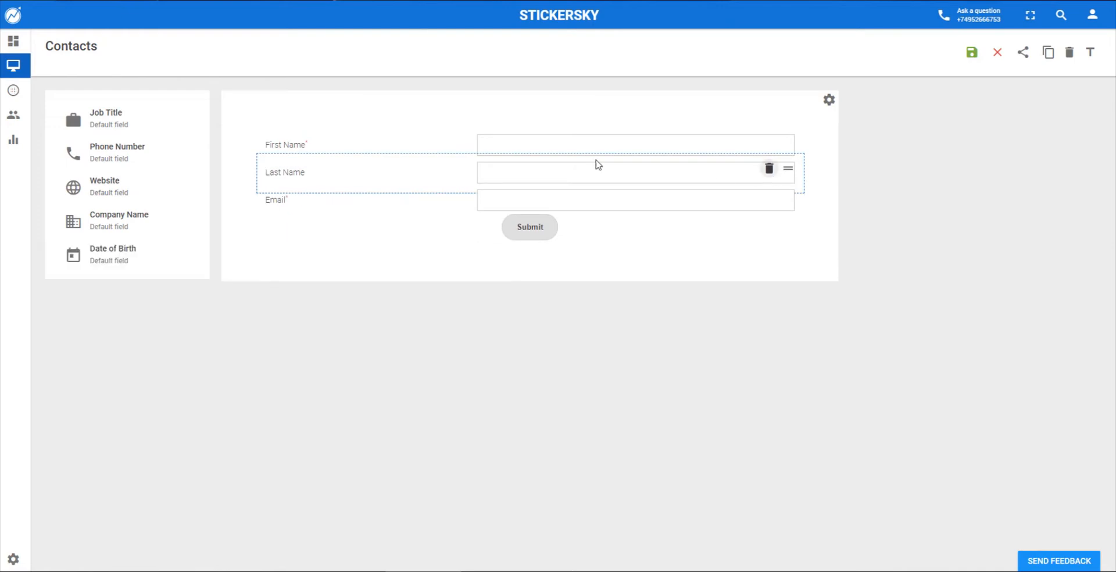
drag(88, 154, 578, 180)
click(789, 170)
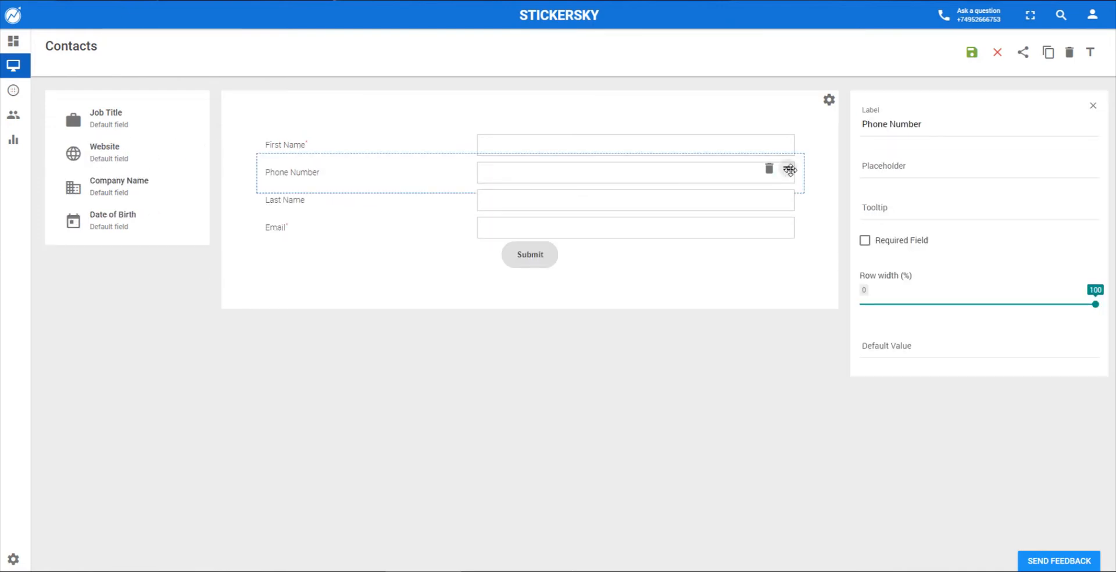
- Relabel the field 'Phone', add placeholder 'Enter your phone', and mark it required
double_click(915, 124)
key(BackSpace)
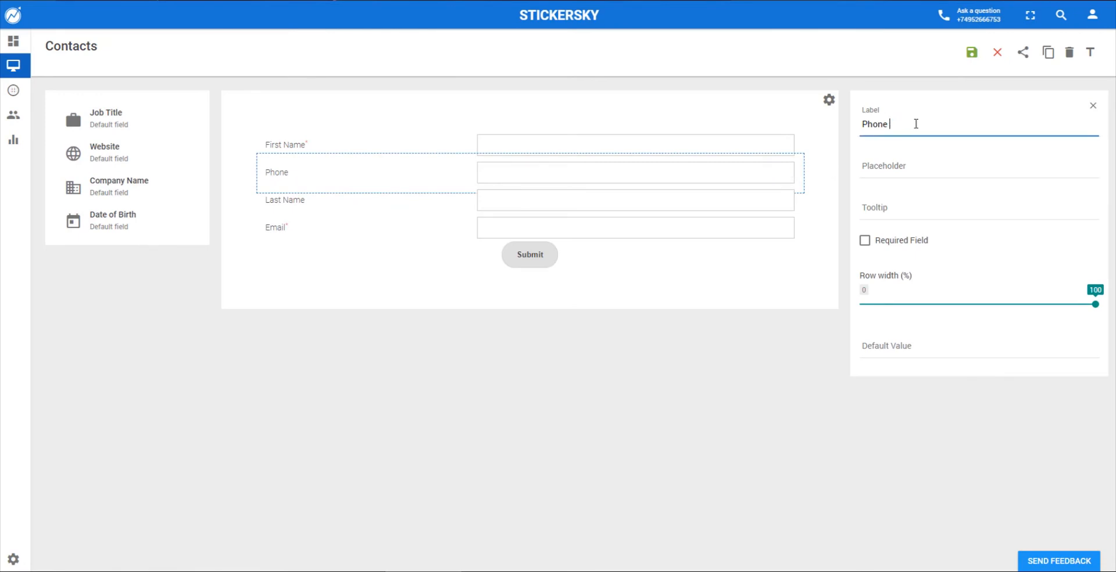
click(904, 164)
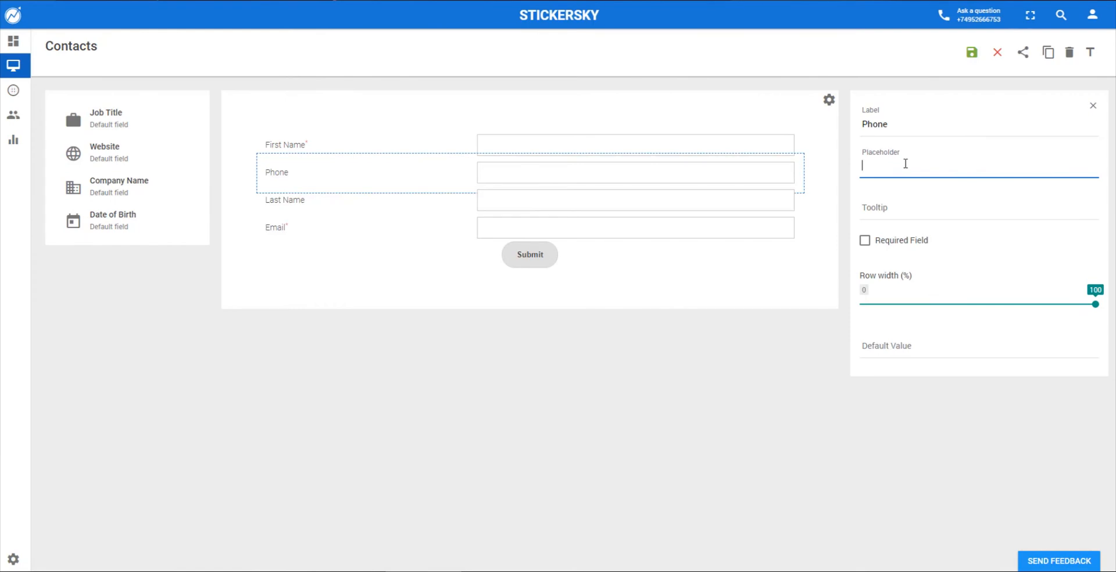
text(Enter your phone)
click(936, 211)
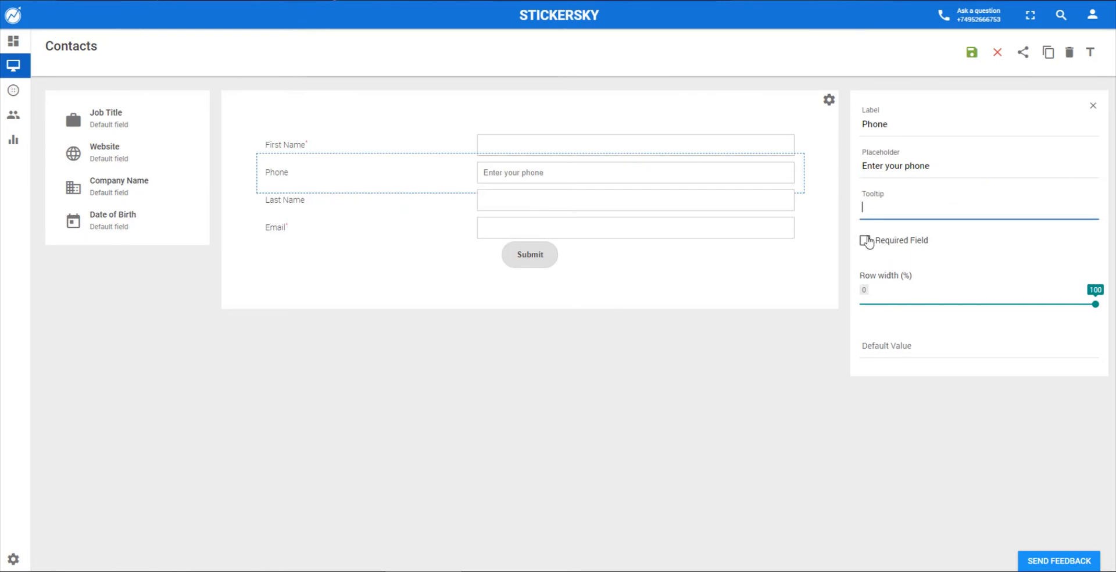
click(865, 239)
mouse_move(1090, 303)
mouse_down()
mouse_move(991, 308)
mouse_move(1088, 310)
mouse_up()
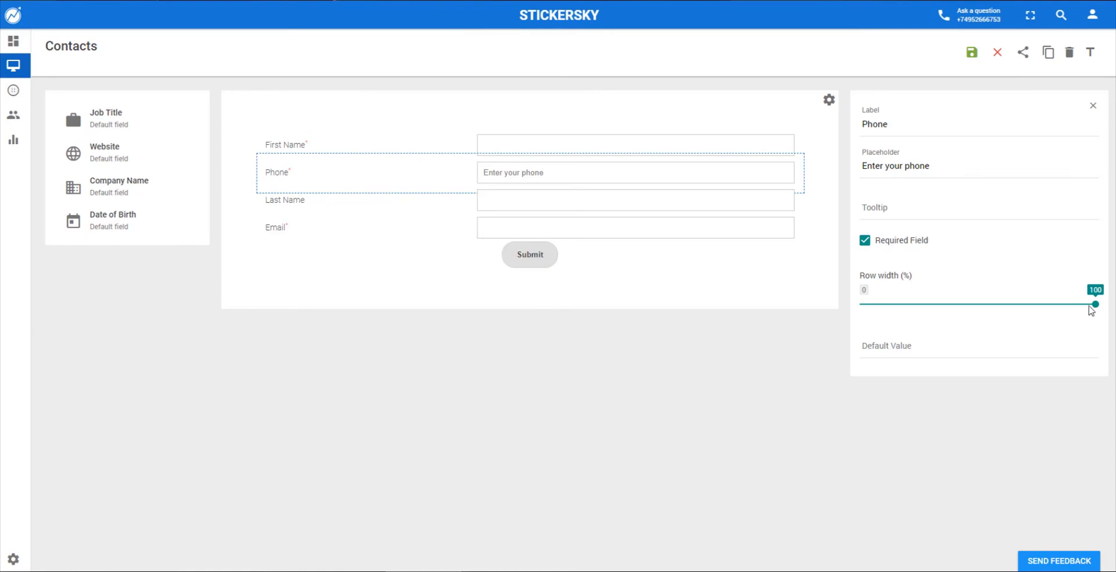
click(938, 341)
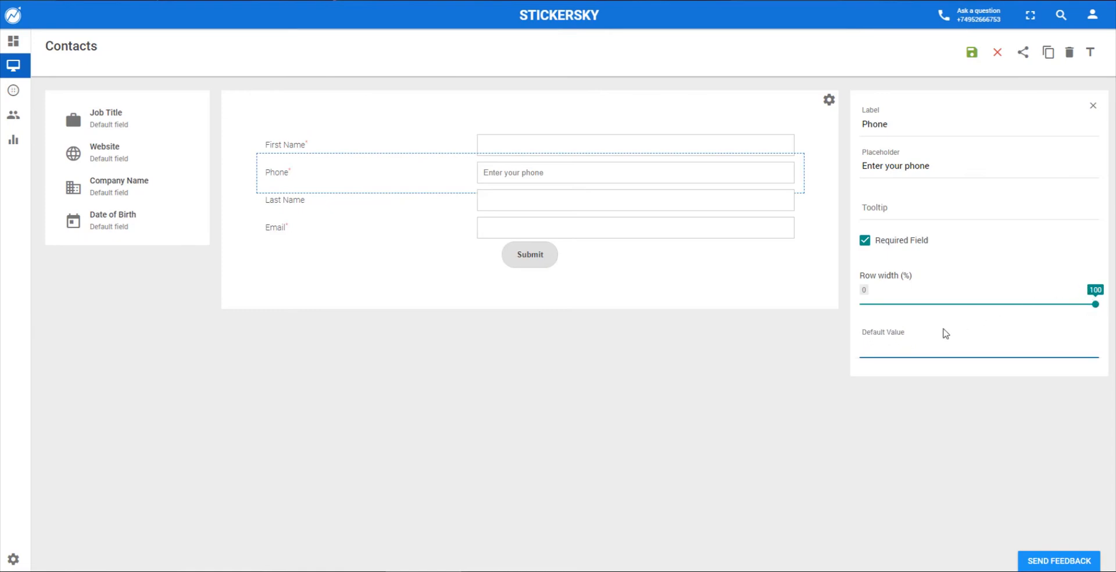
- Save the Contacts form and paste its embed code onto empty line 17 of index.html
click(971, 56)
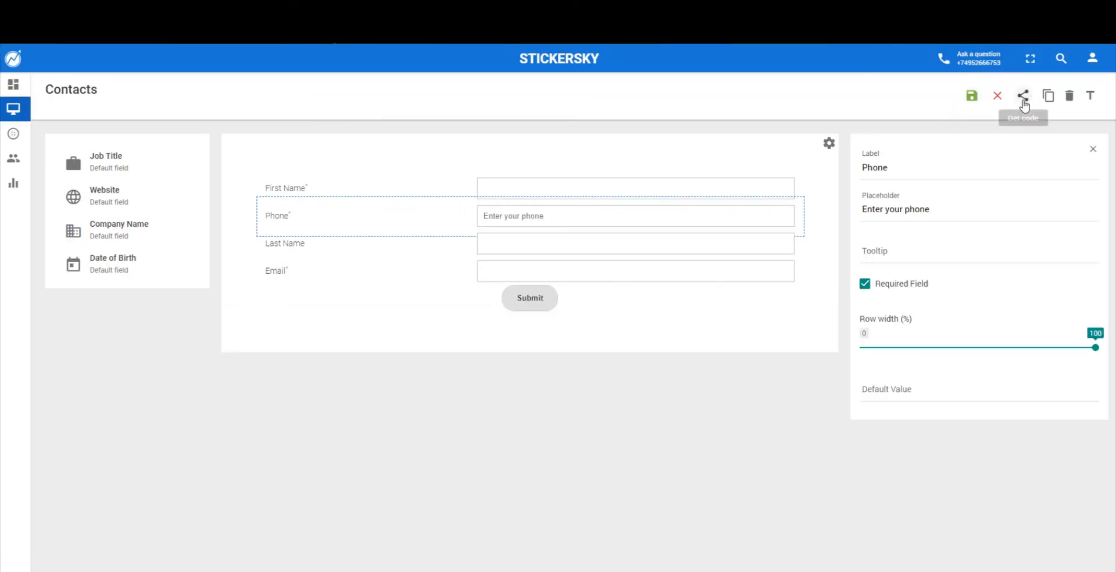
click(1023, 100)
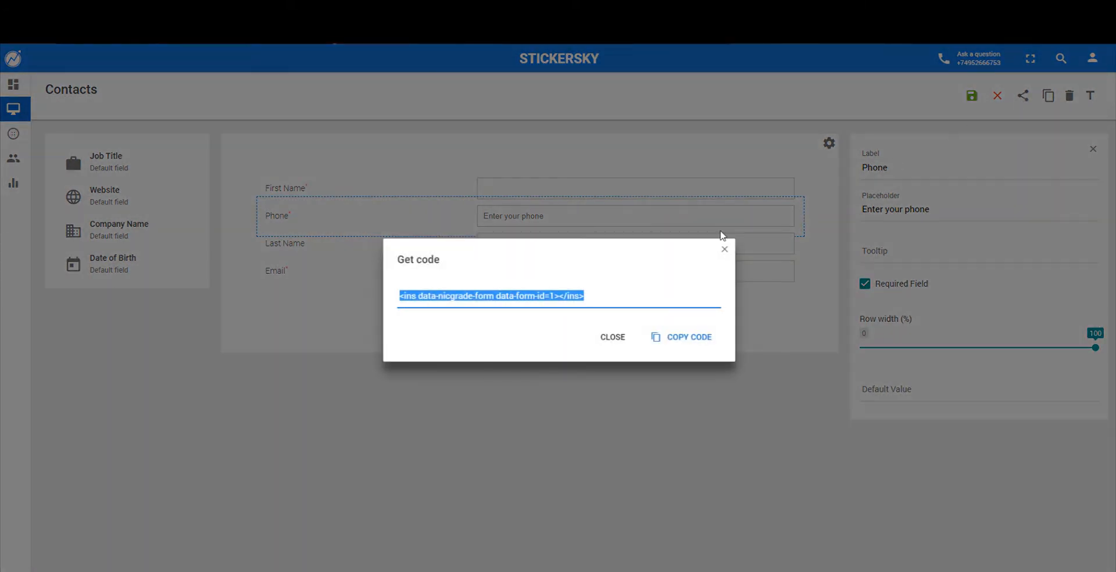
click(693, 337)
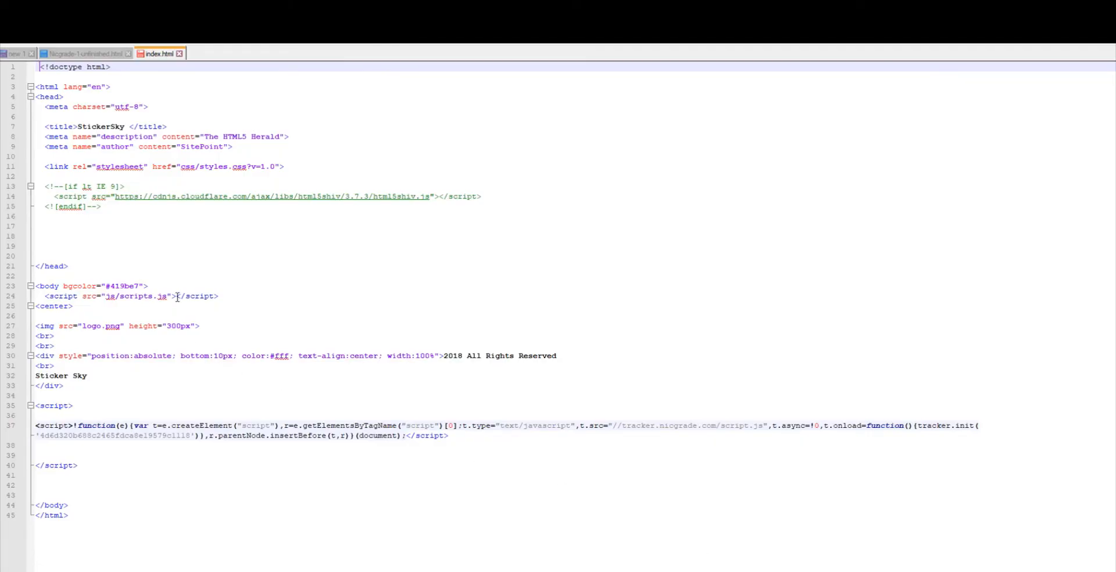
click(163, 231)
text(<ins data-nicgrade-form data-form-id=1></ins>)
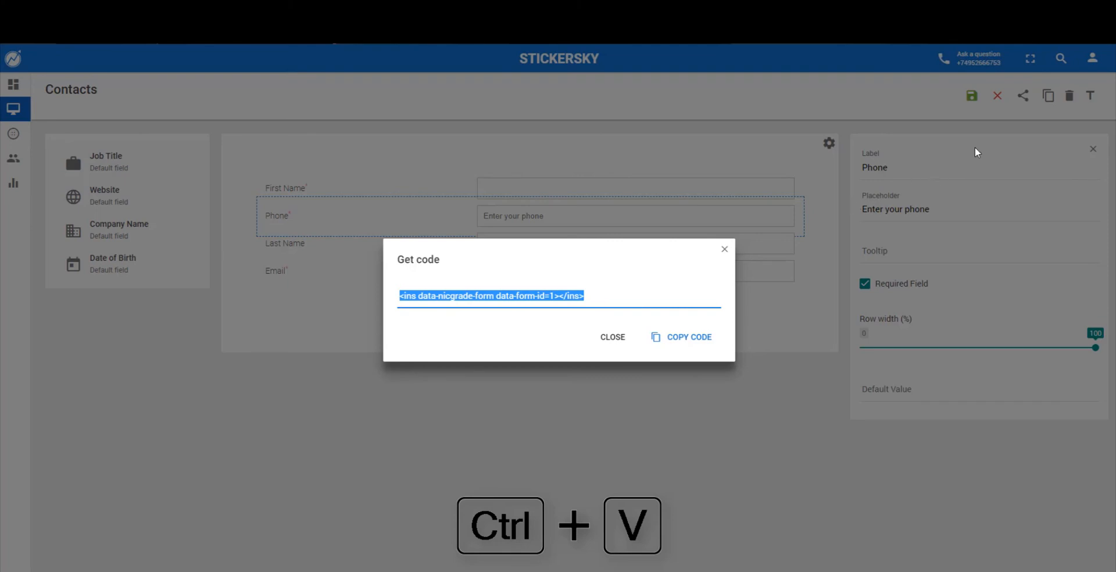
- Exit the embed-code window and form builder, then open the Contacts form's details page
click(735, 247)
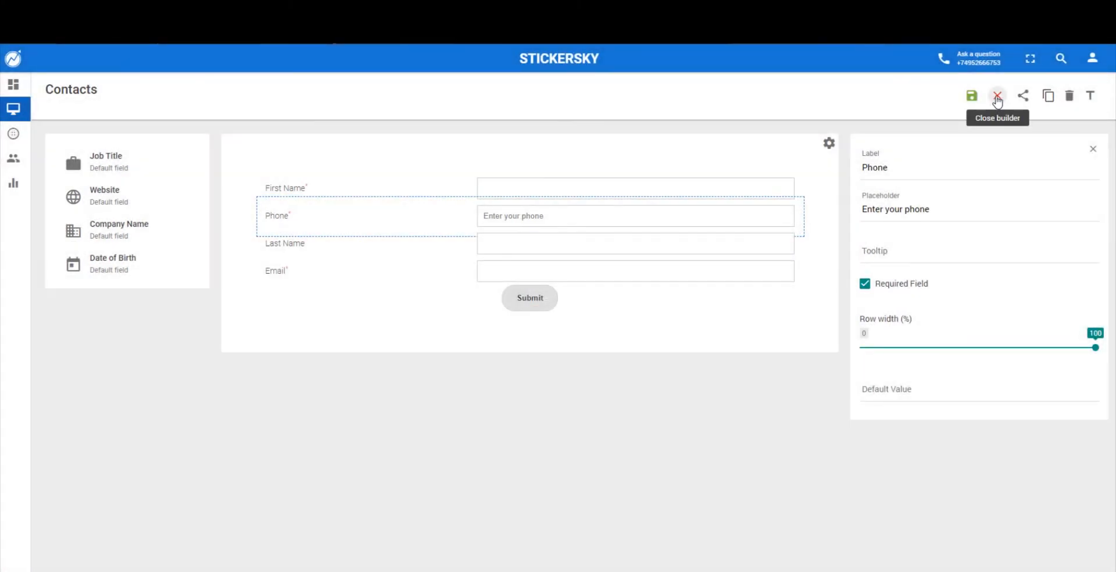
click(997, 97)
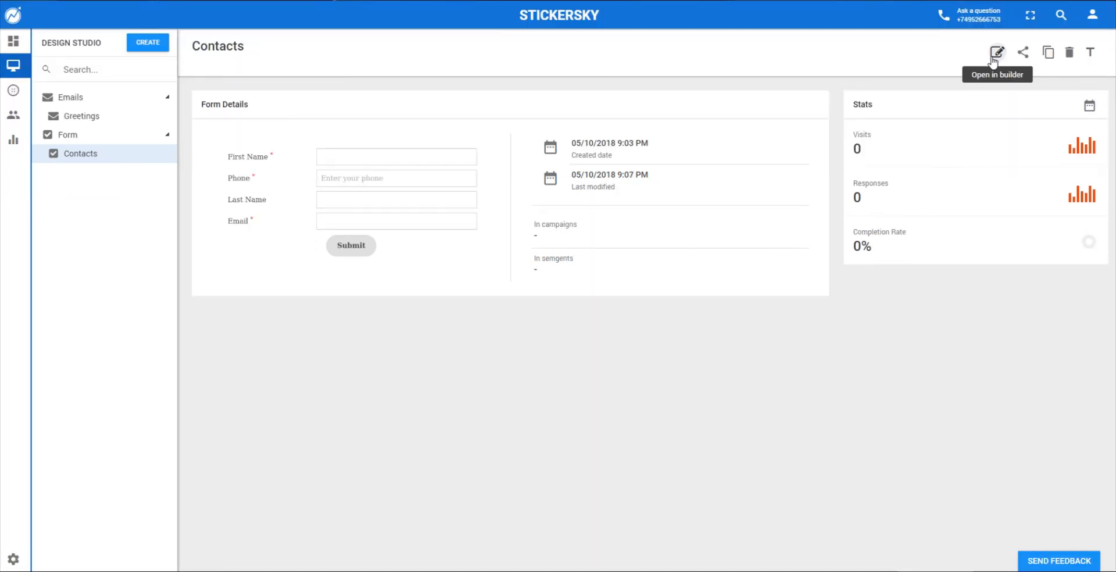
click(151, 121)
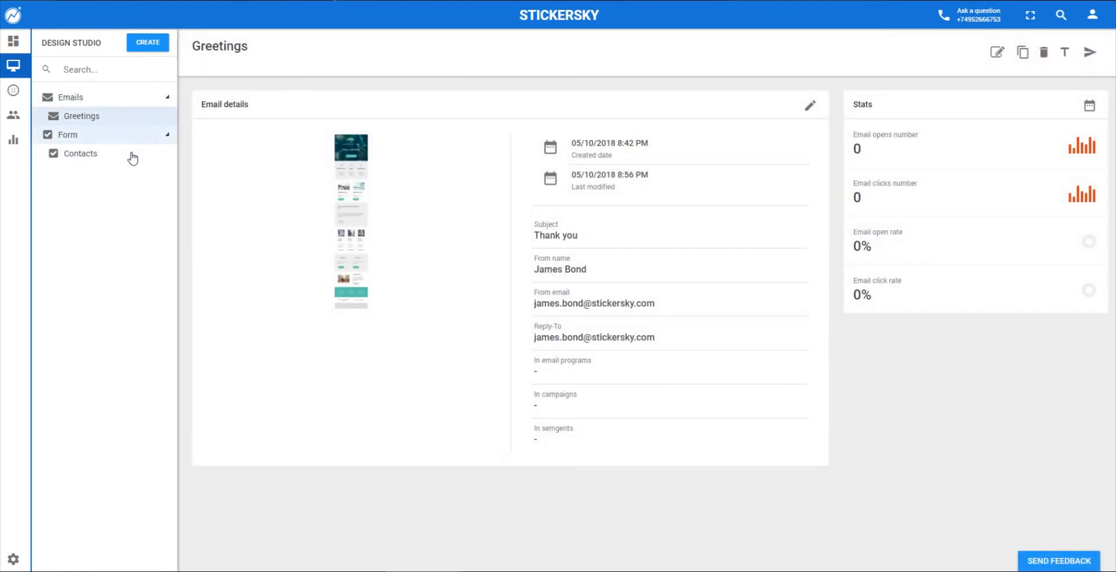
click(131, 157)
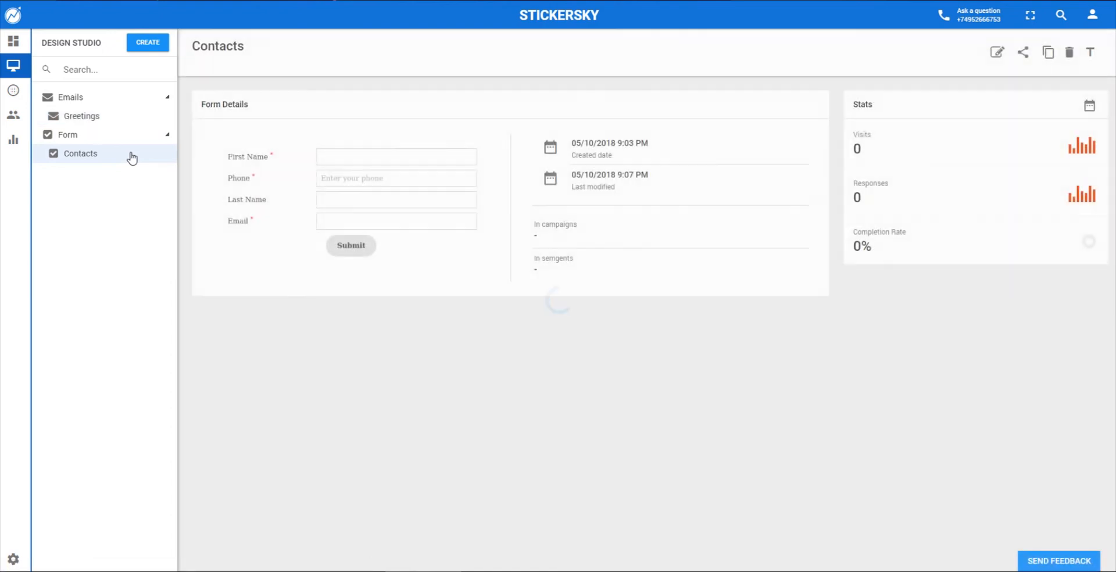